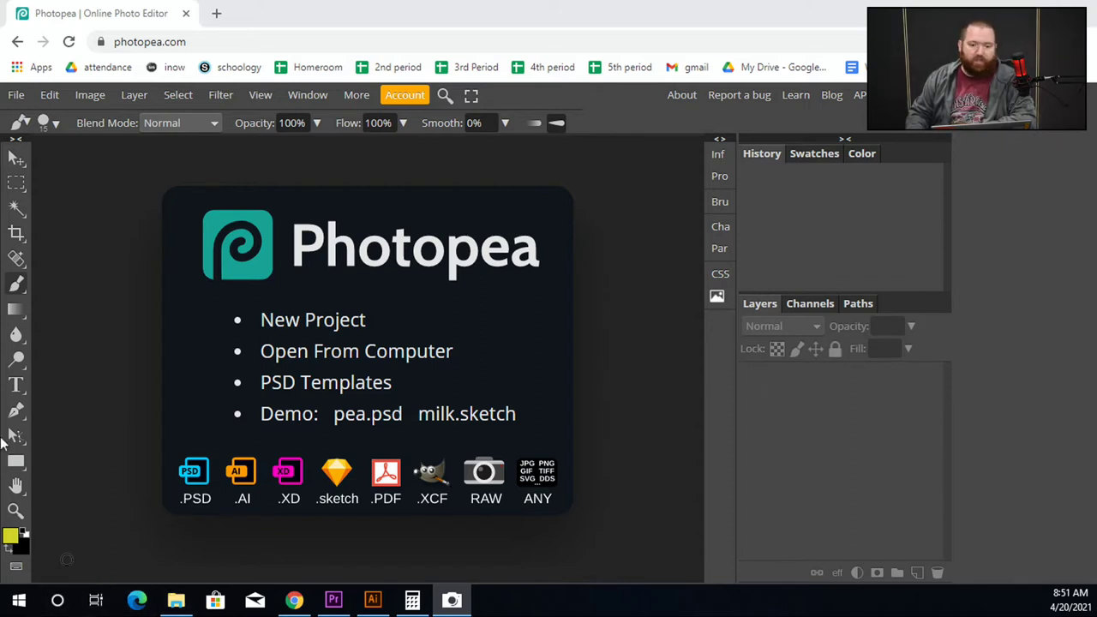
Create a new project named brush, 1280 by 1280 px, with a white background.
click(314, 323)
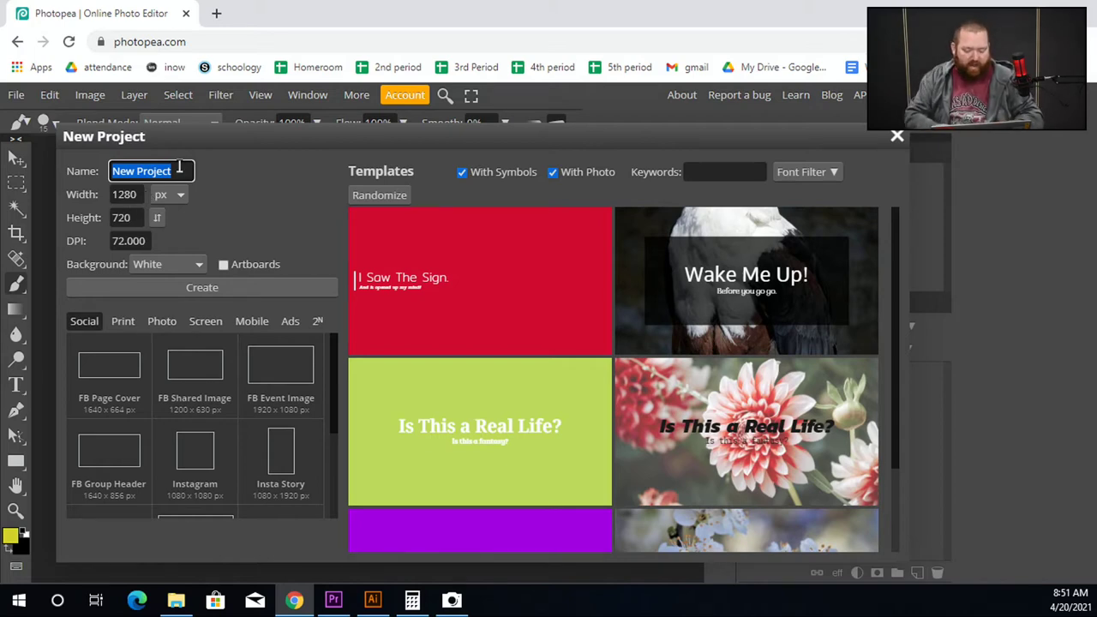
text(brush)
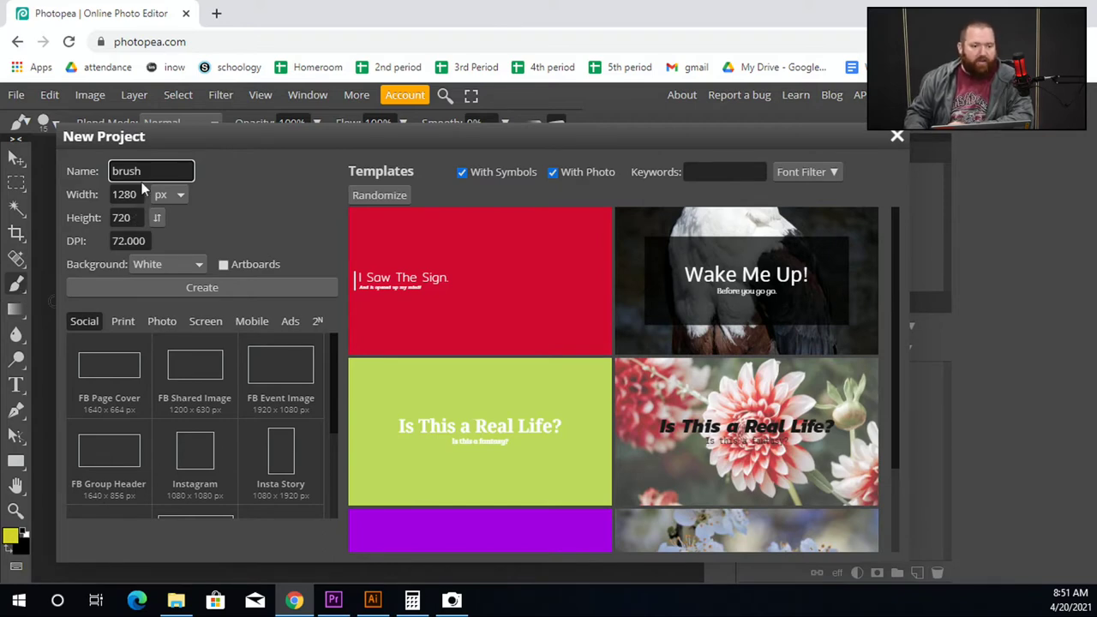
drag(139, 216, 86, 216)
text(128)
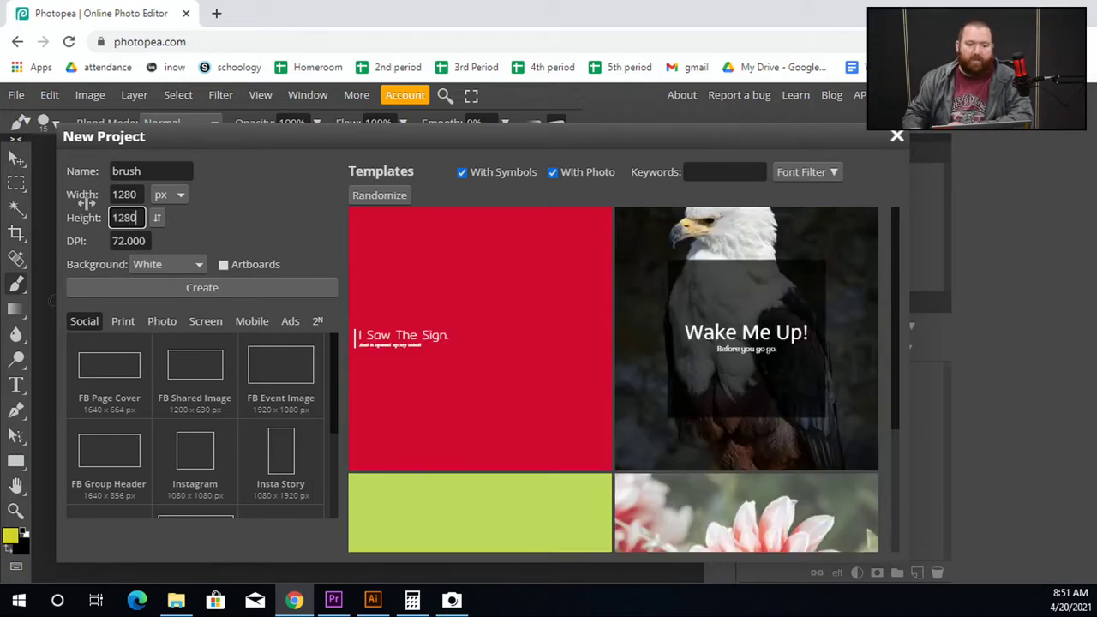
click(172, 288)
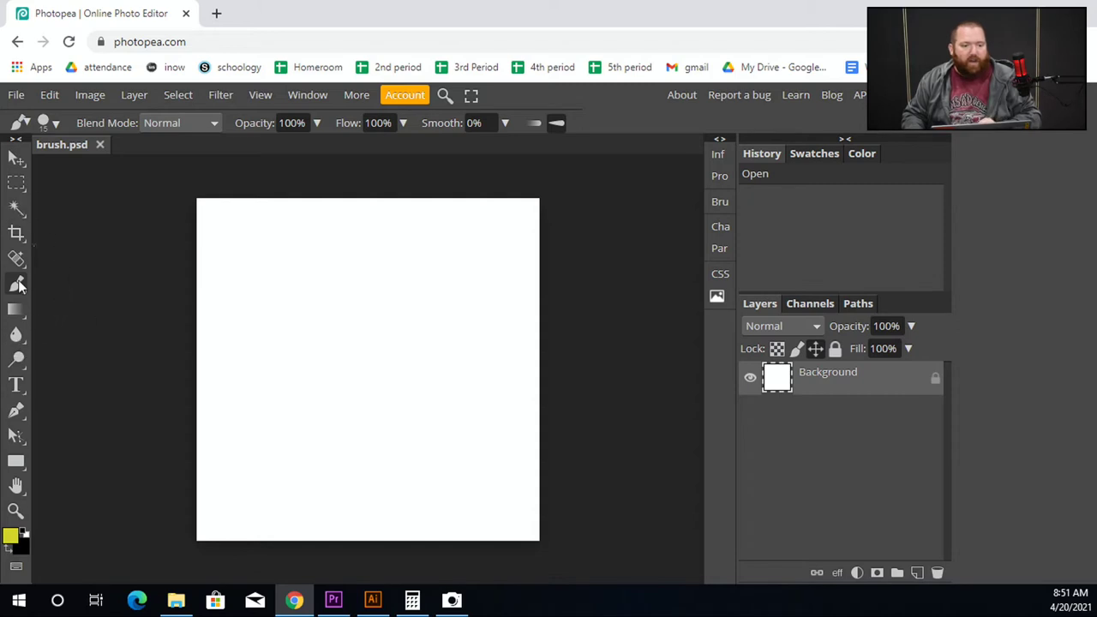
Set the foreground colour to white (ffffff) and brush several strokes across the blank canvas.
click(9, 535)
drag(183, 308, 131, 241)
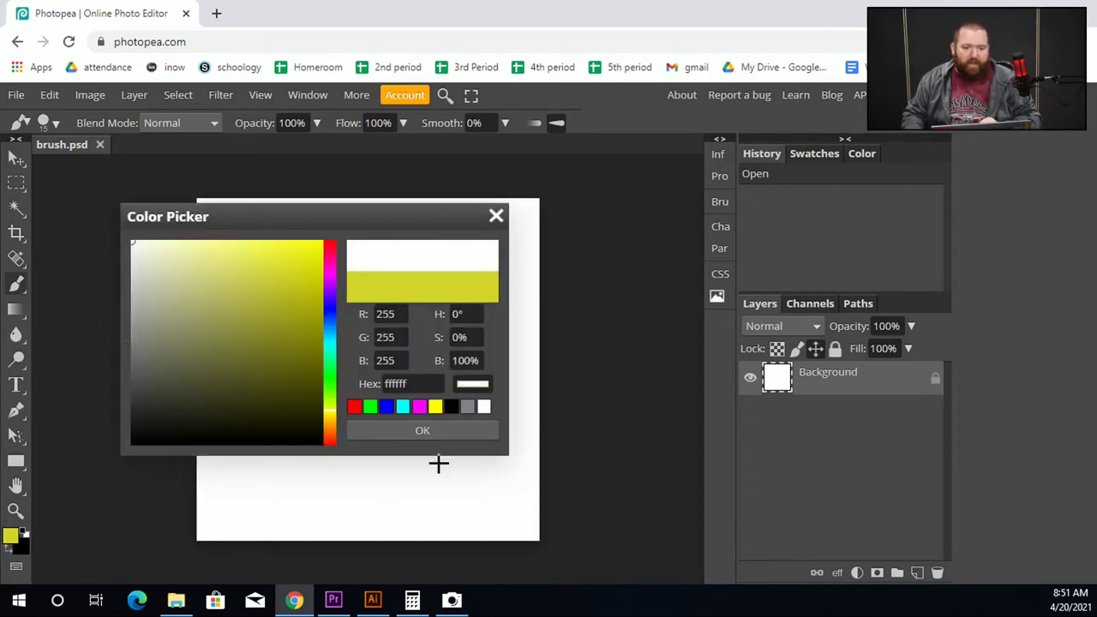
click(422, 431)
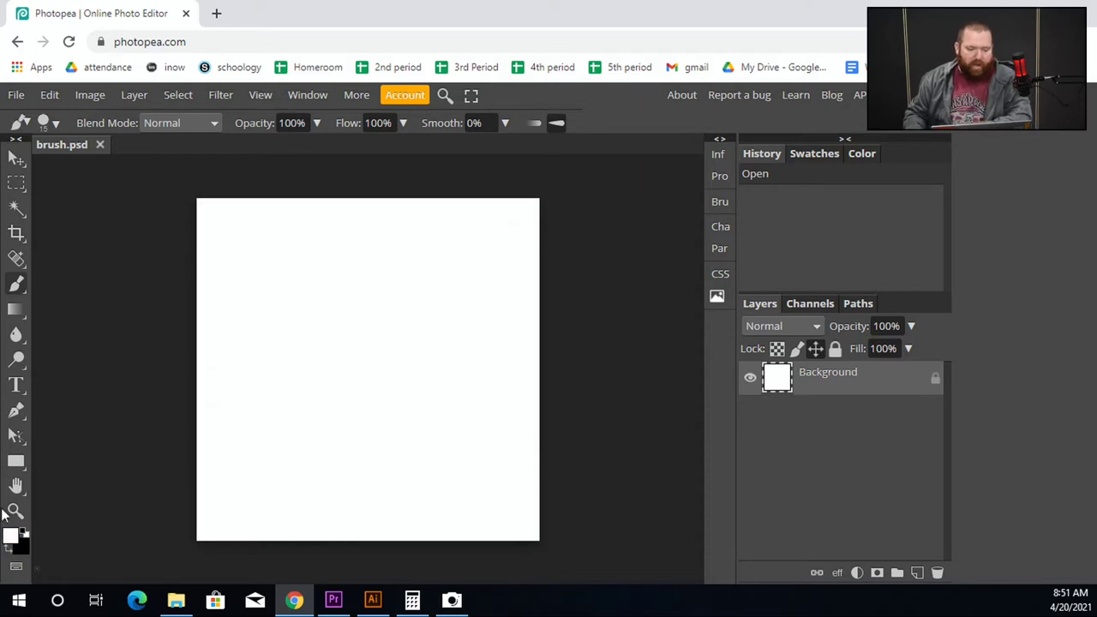
mouse_move(349, 304)
mouse_down()
mouse_move(386, 242)
mouse_move(309, 255)
mouse_move(472, 281)
mouse_move(340, 297)
mouse_up()
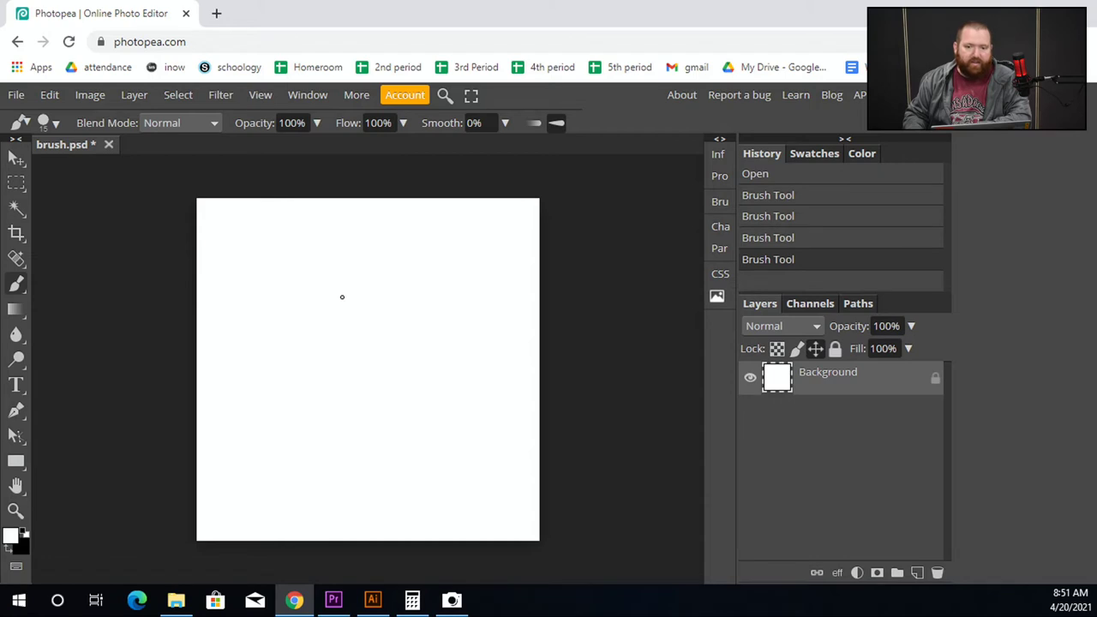
drag(405, 452, 377, 451)
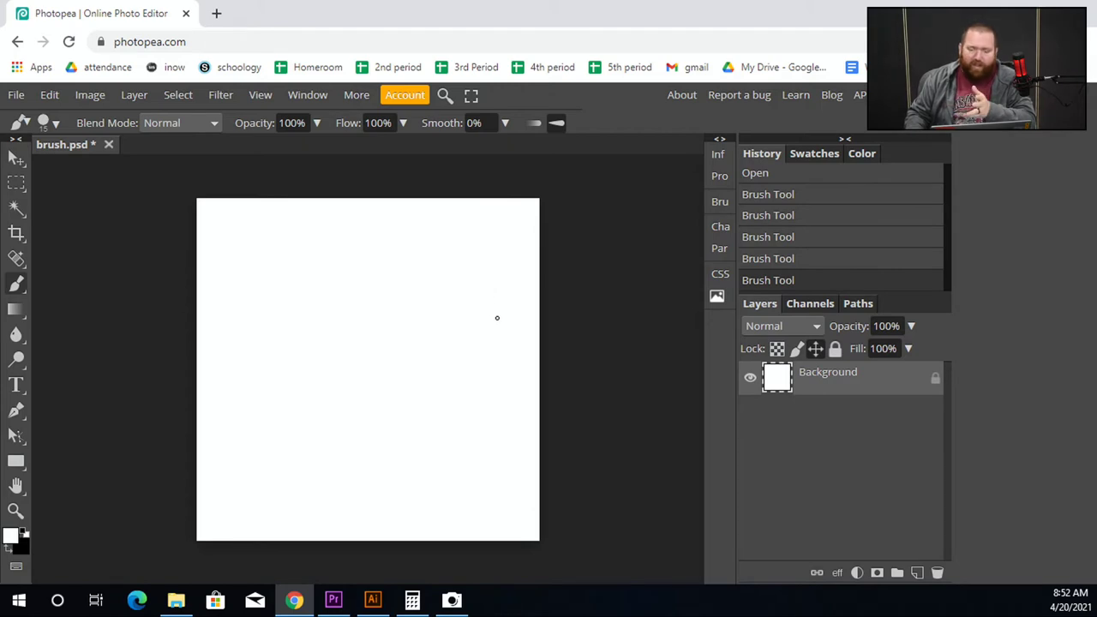
drag(505, 342, 423, 372)
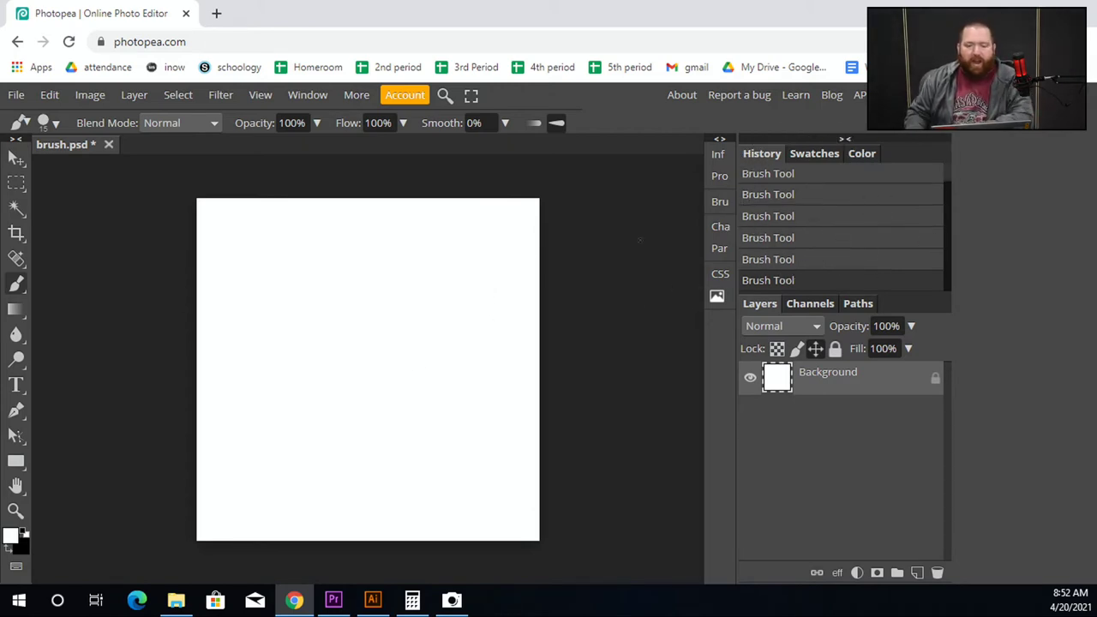
drag(371, 373, 407, 432)
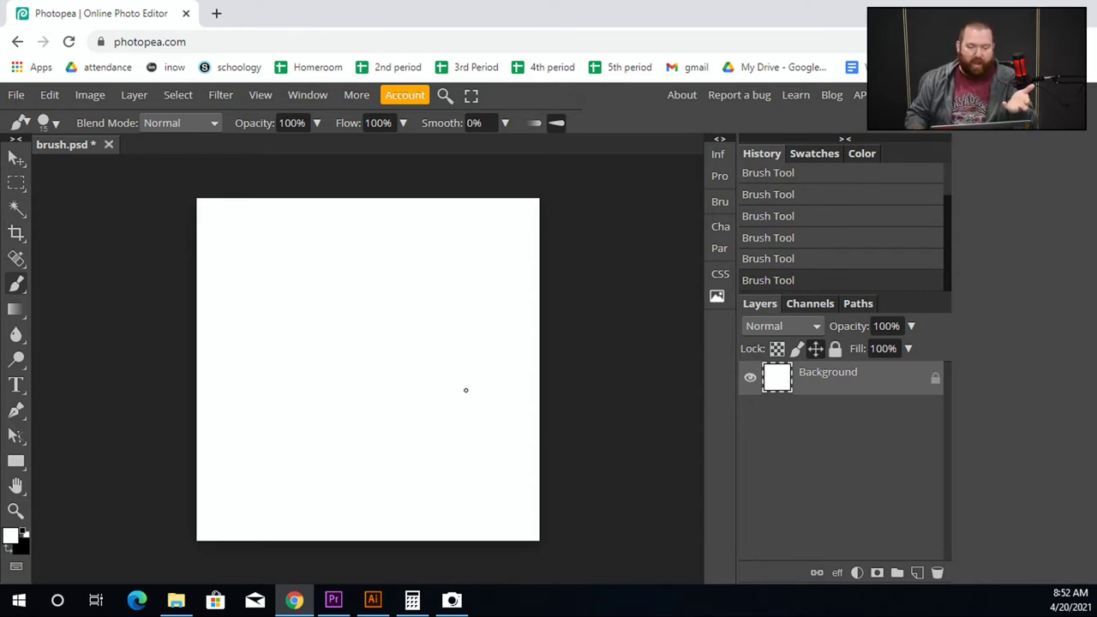
Set the foreground colour to orange, hex e9781b.
click(12, 540)
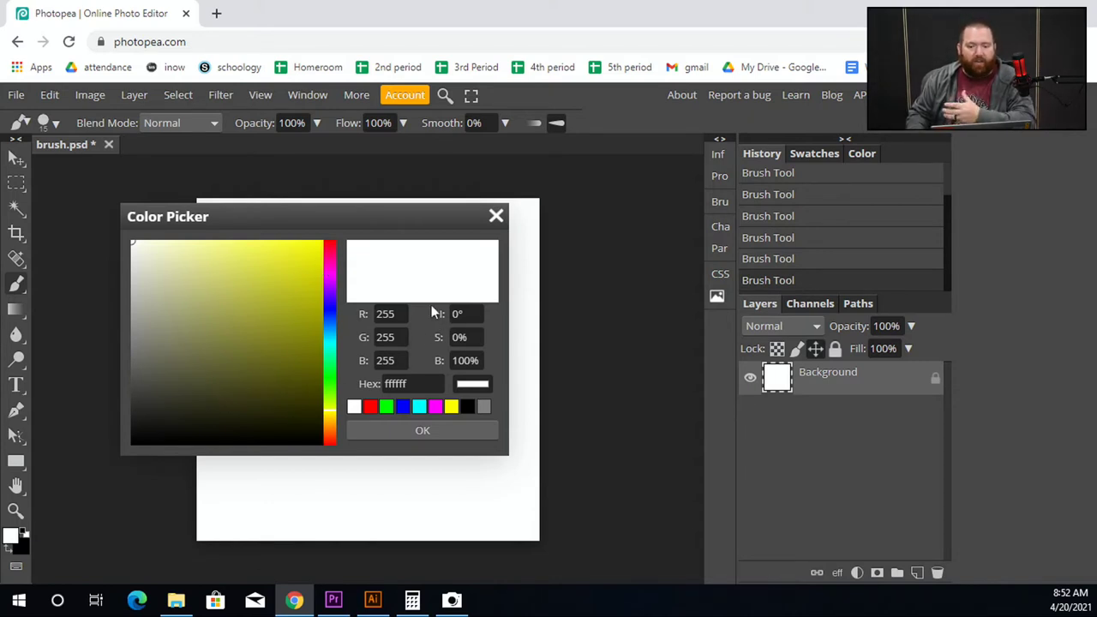
click(369, 407)
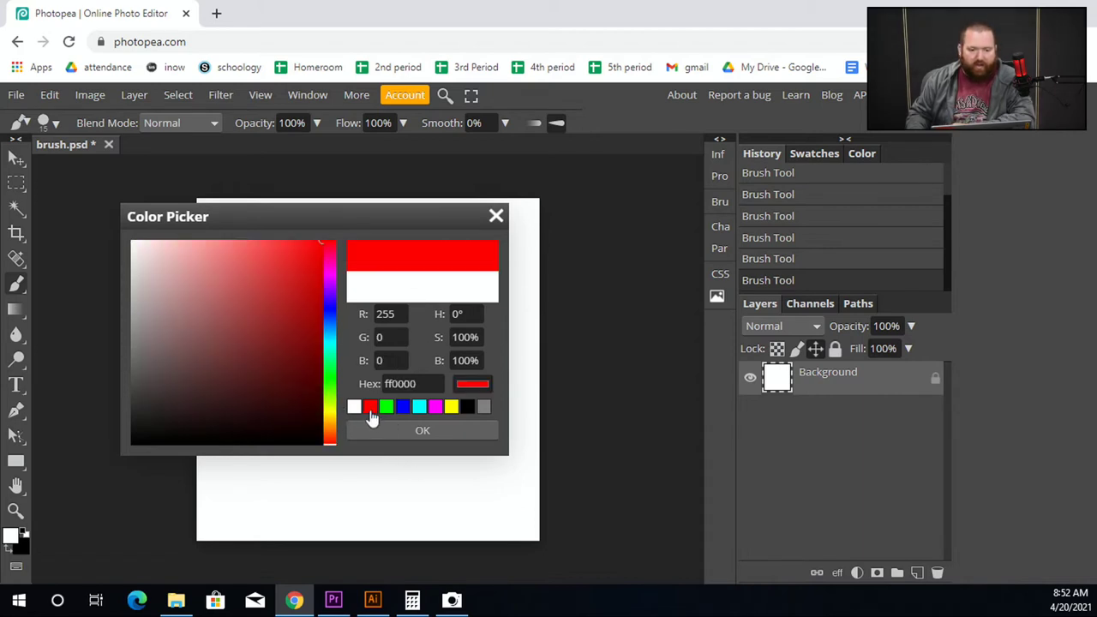
mouse_move(287, 272)
mouse_down()
mouse_move(293, 319)
mouse_move(292, 307)
mouse_move(316, 300)
mouse_up()
drag(333, 426, 332, 430)
mouse_move(322, 330)
mouse_down()
mouse_move(208, 163)
mouse_move(262, 274)
mouse_move(290, 280)
mouse_move(300, 257)
mouse_up()
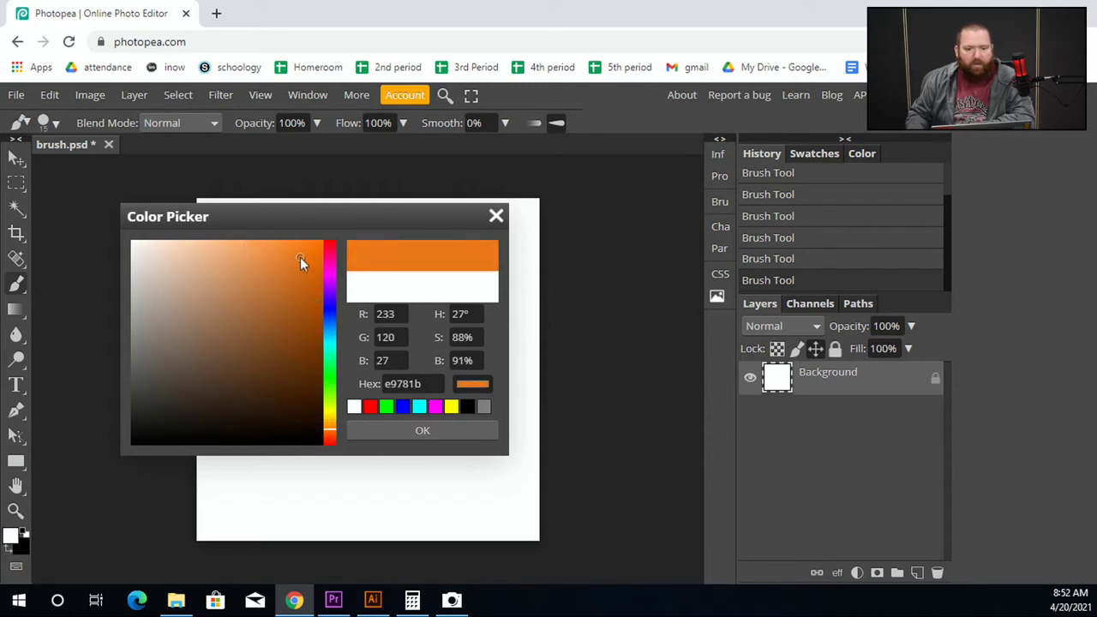
click(395, 437)
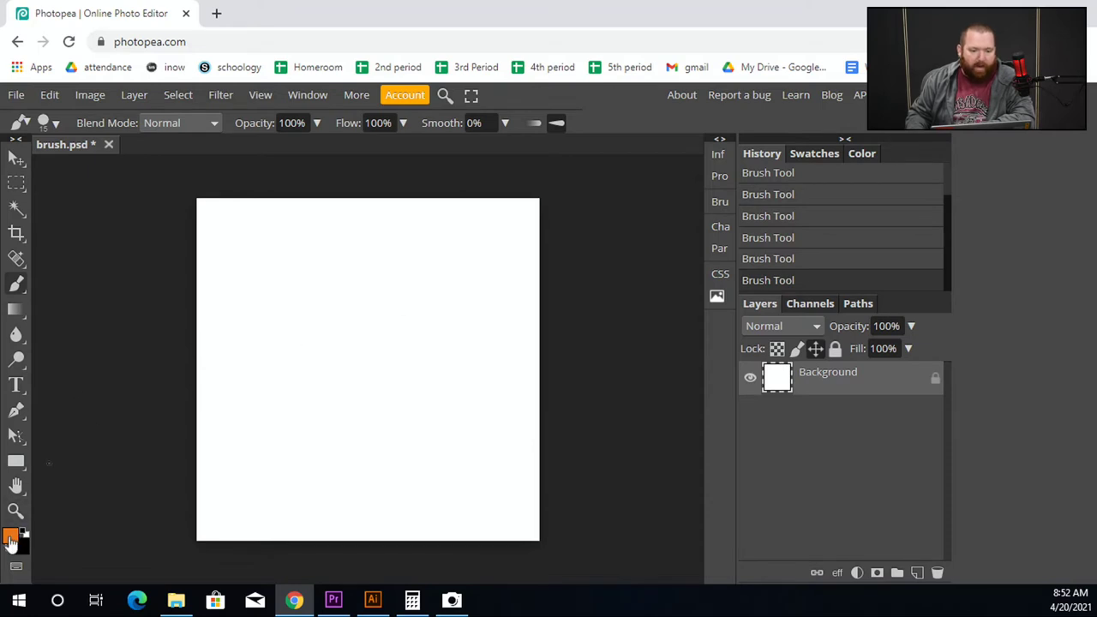
Paint three wavy orange brush strokes, one below the other, across the upper half of the canvas.
mouse_move(262, 262)
mouse_down()
mouse_move(451, 308)
mouse_move(478, 302)
mouse_up()
scroll(333, 287, up, 1)
scroll(334, 287, up, 1)
mouse_move(216, 286)
mouse_down()
mouse_move(366, 354)
mouse_move(525, 364)
mouse_up()
mouse_move(206, 335)
mouse_down()
mouse_move(398, 406)
mouse_move(451, 397)
mouse_move(556, 407)
mouse_up()
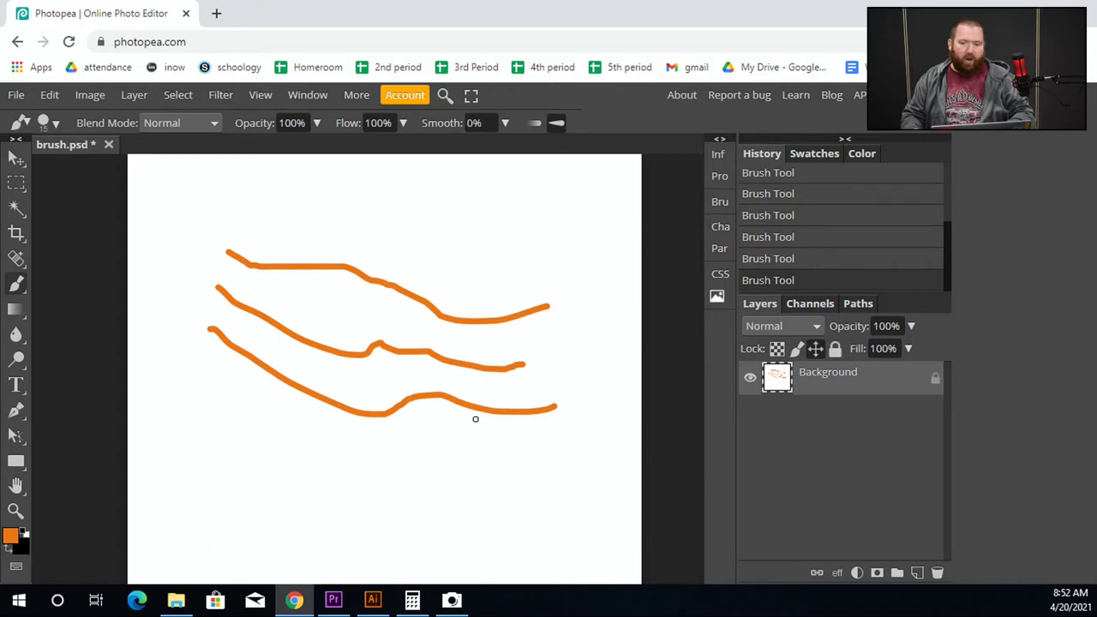
Examine the orange strokes at different magnifications, down to the individual pixels along the top stroke's edge.
scroll(433, 432, down, 2)
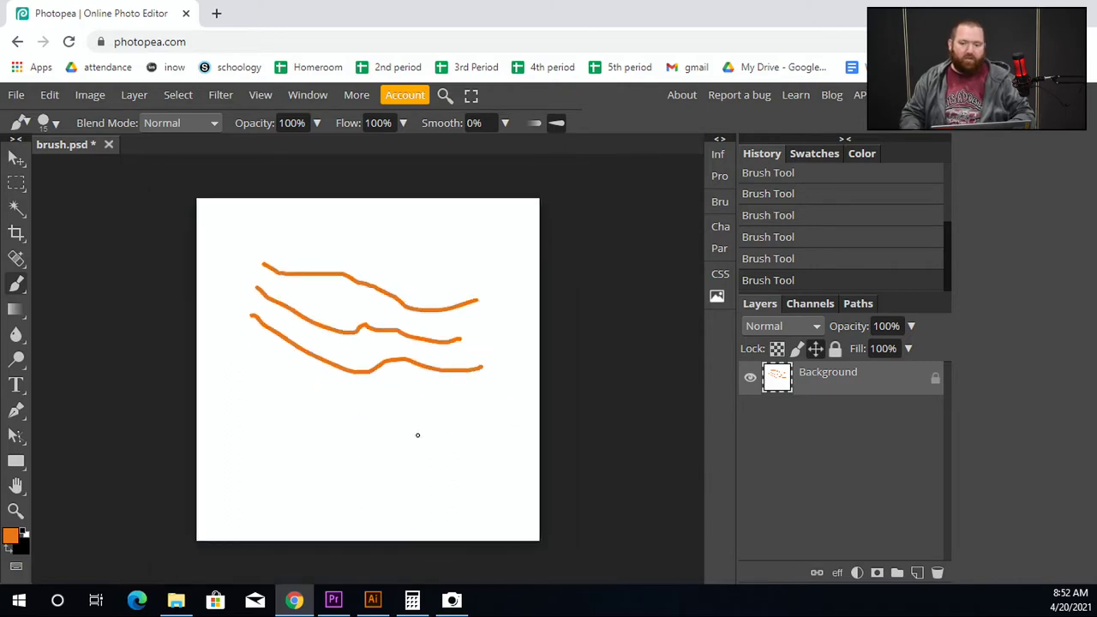
scroll(391, 264, up, 2)
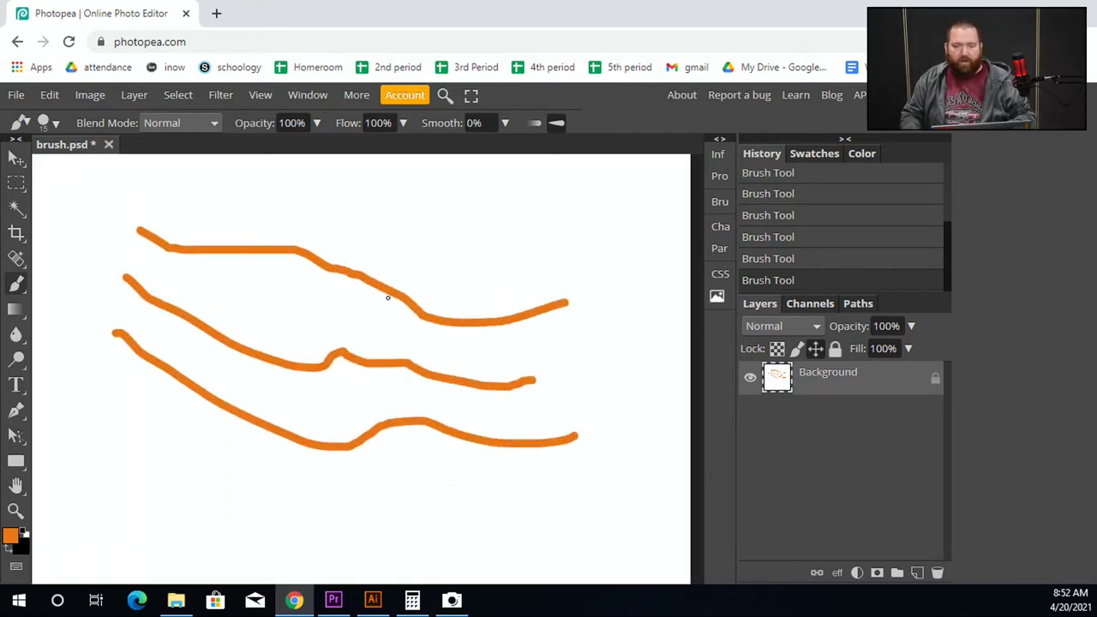
drag(404, 448, 416, 325)
scroll(420, 296, down, 1)
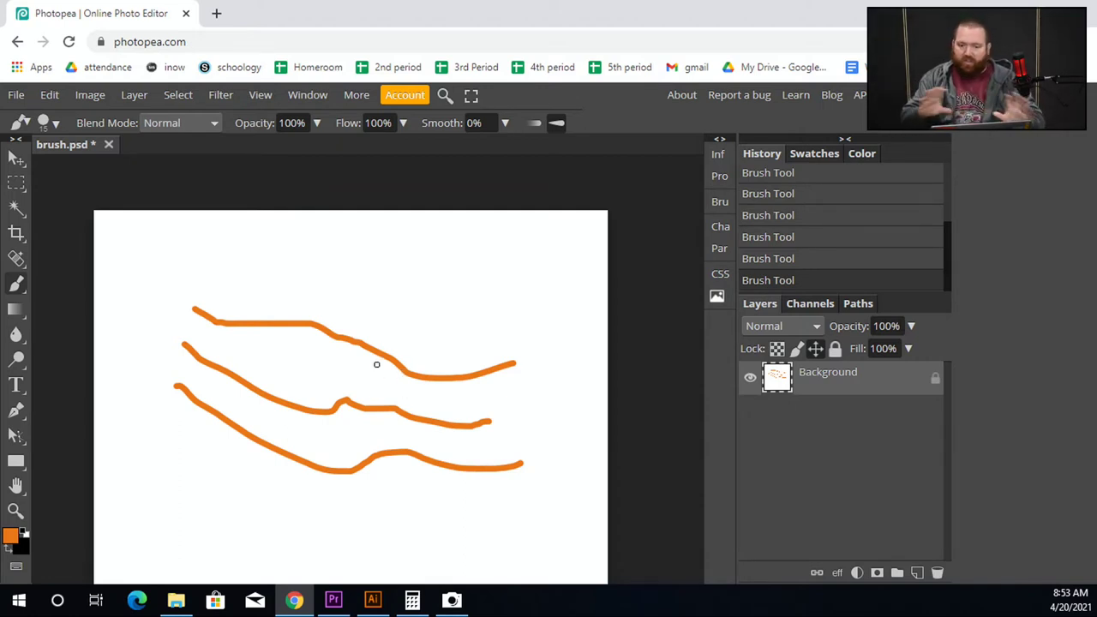
scroll(373, 353, up, 10)
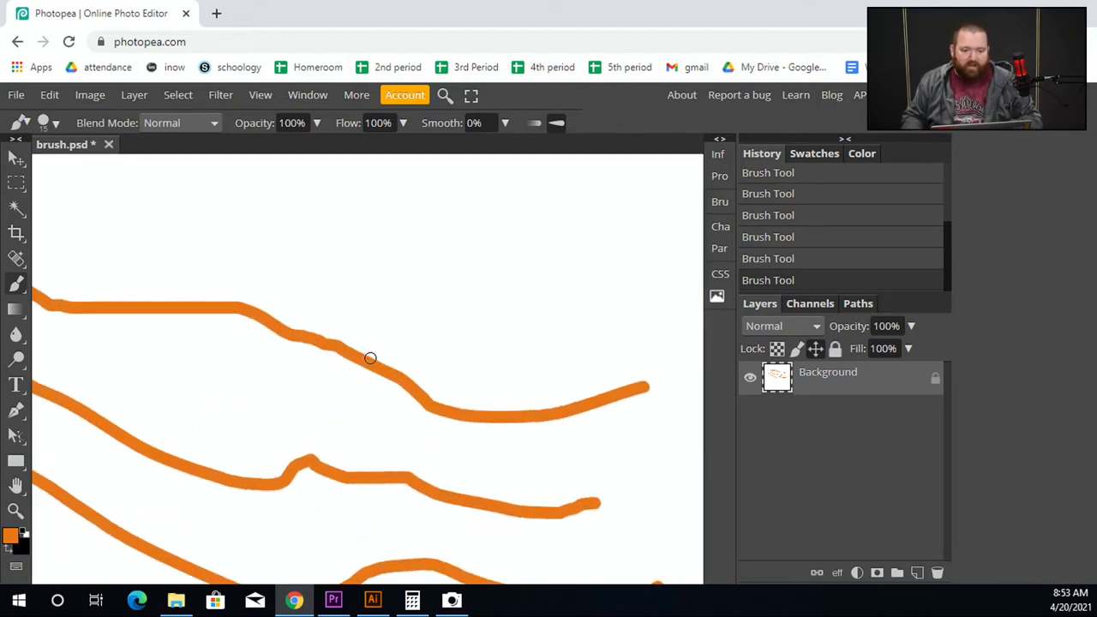
scroll(373, 352, up, 6)
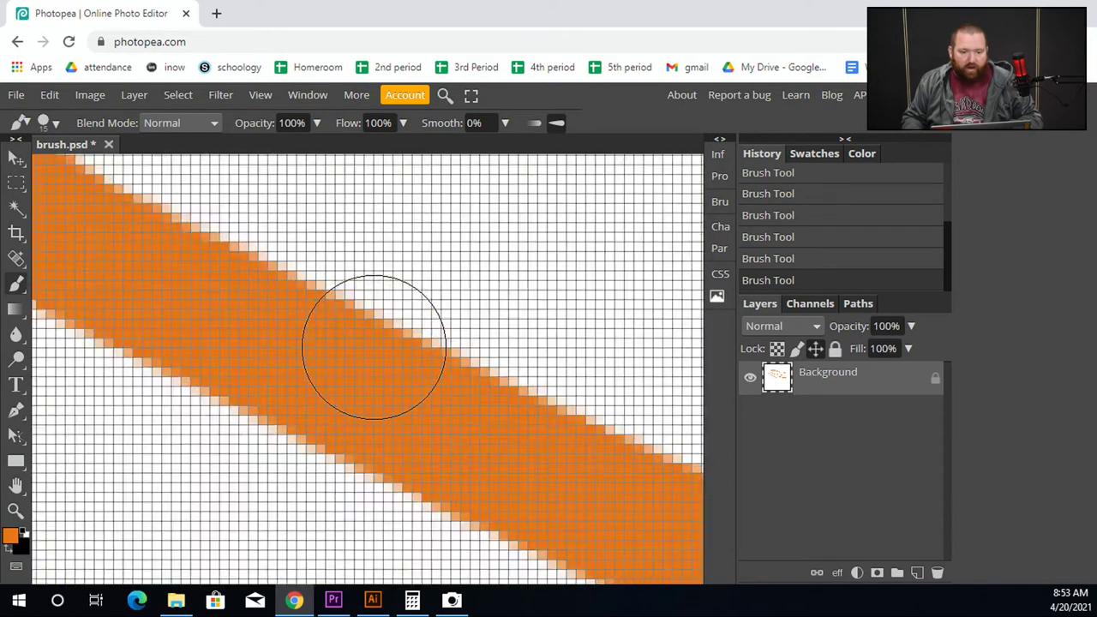
scroll(361, 358, down, 12)
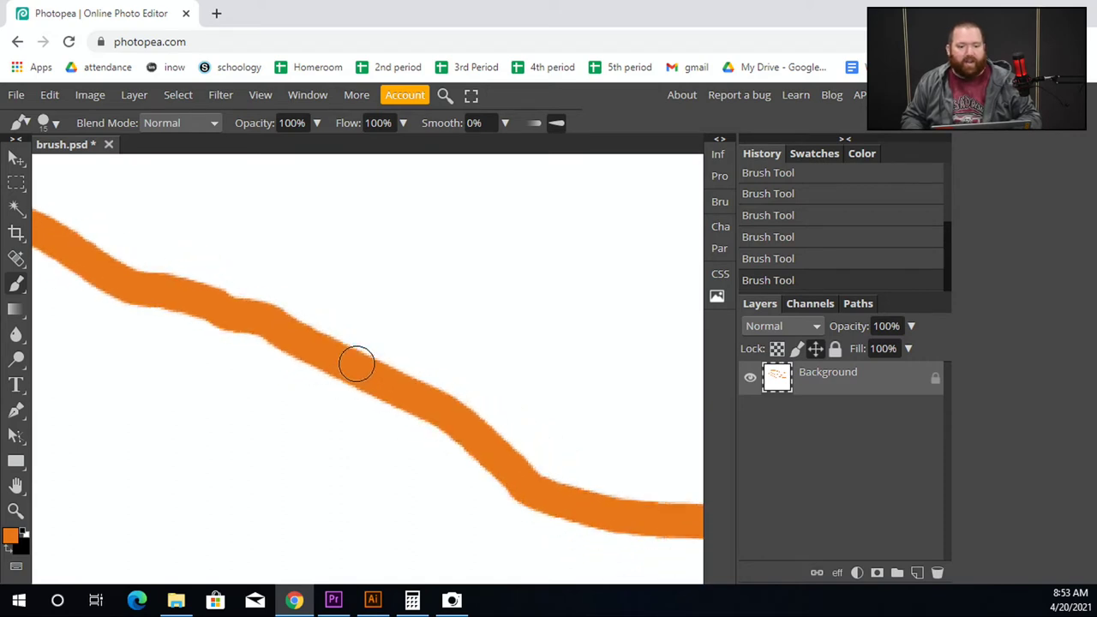
click(801, 383)
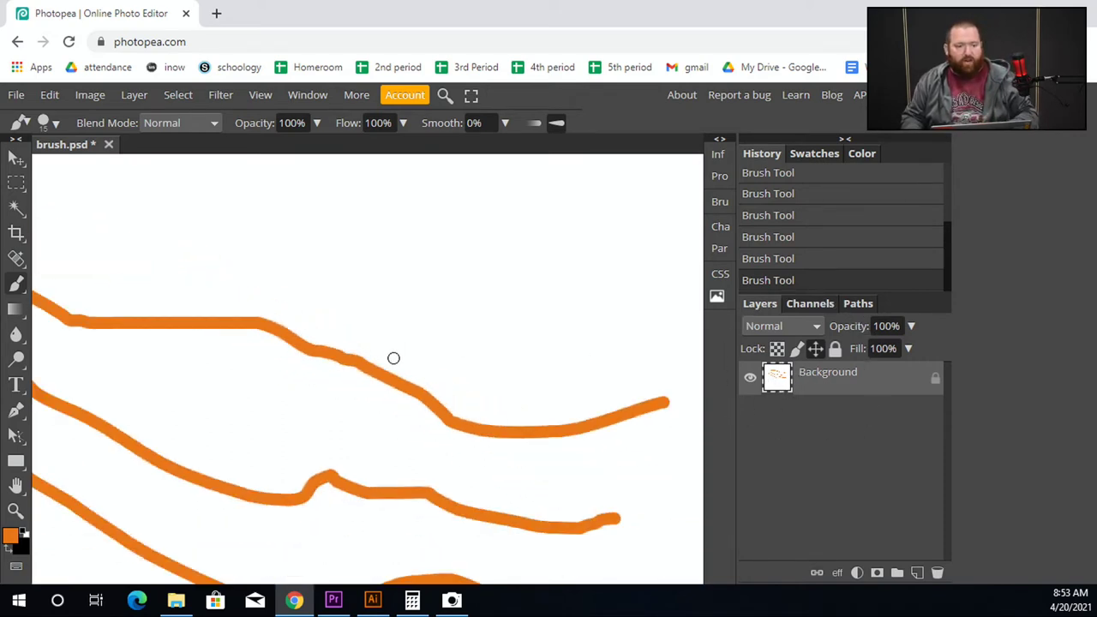
scroll(377, 363, down, 2)
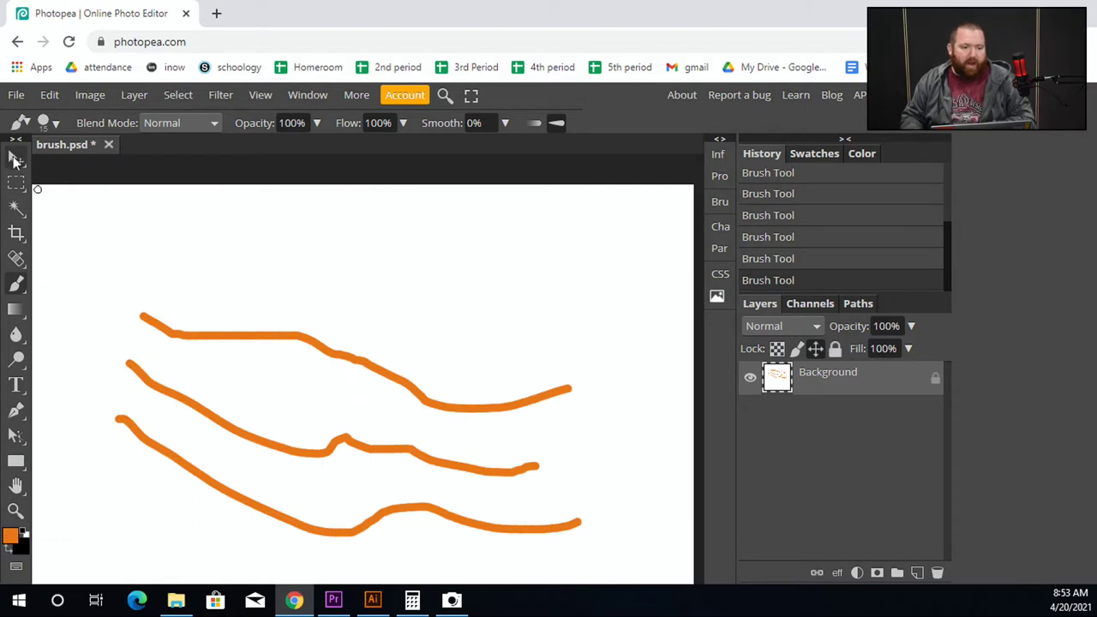
Try to move the orange strokes with the Move tool, unlocking the Background layer to shift it slightly downward.
click(15, 158)
drag(326, 351, 317, 391)
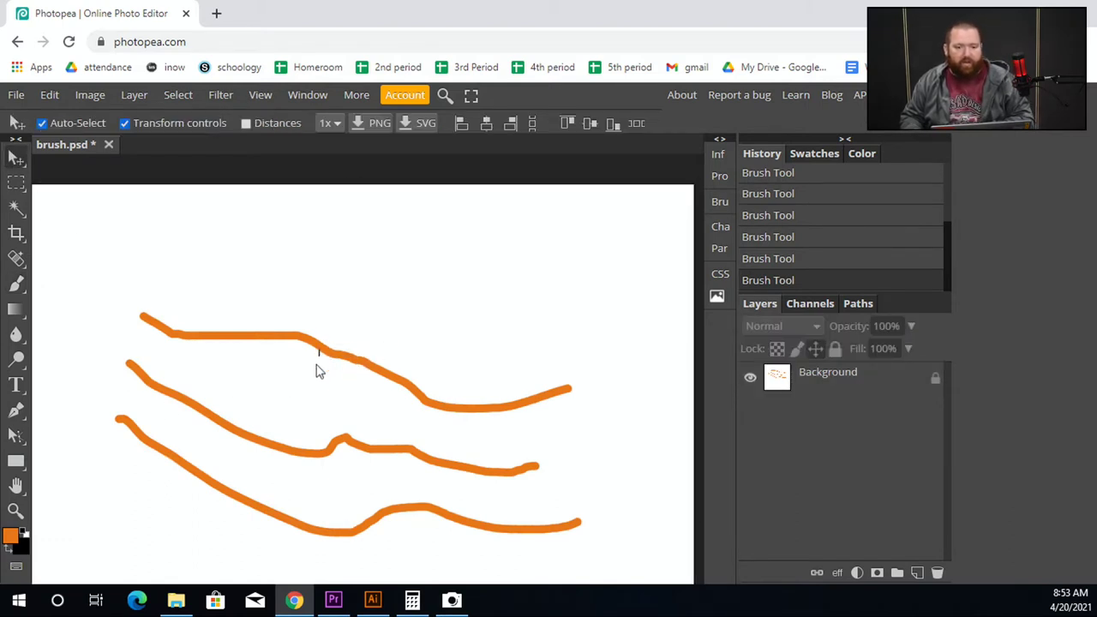
click(933, 379)
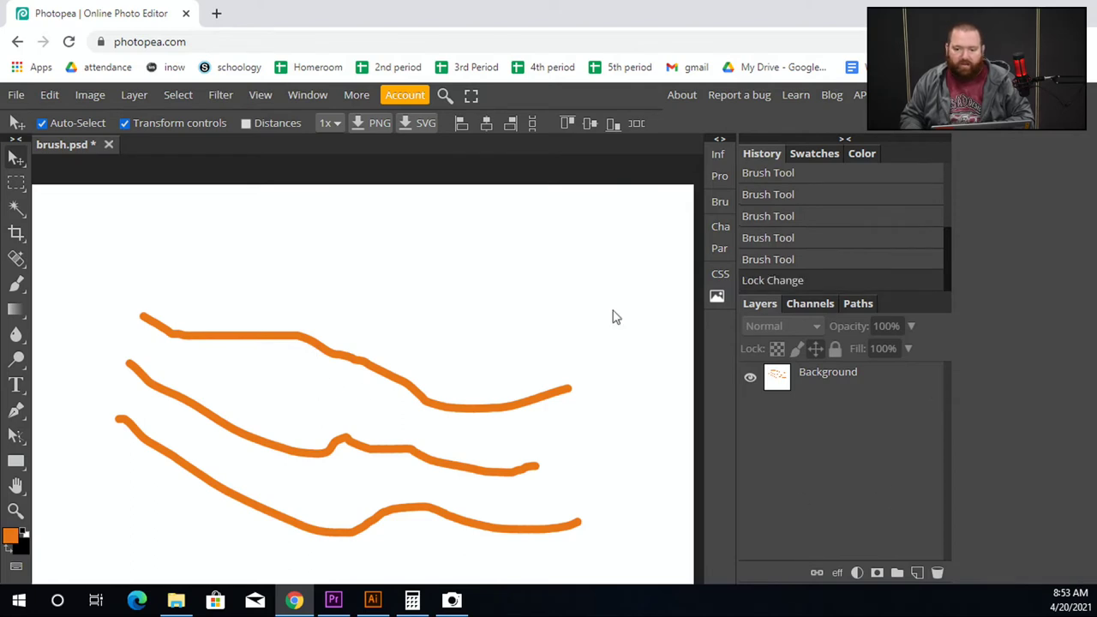
drag(339, 361, 340, 388)
Undo the layer move, the unlocking of the Background layer and the two lower orange strokes.
key(ctrl+z)
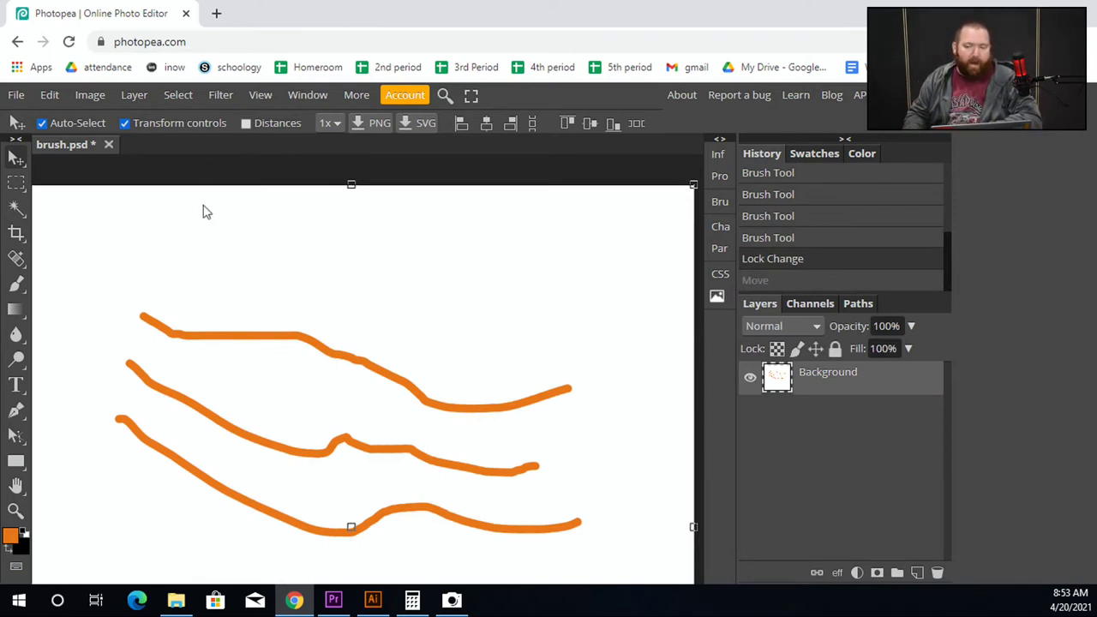
key(ctrl+z)
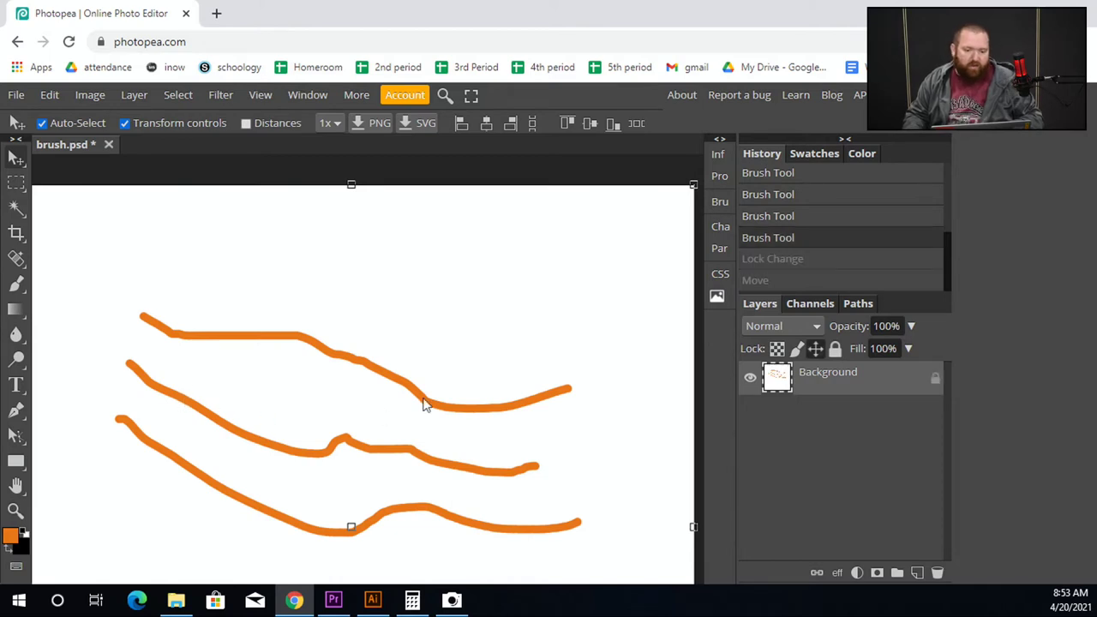
key(ctrl+z)
key(ctrl+z)
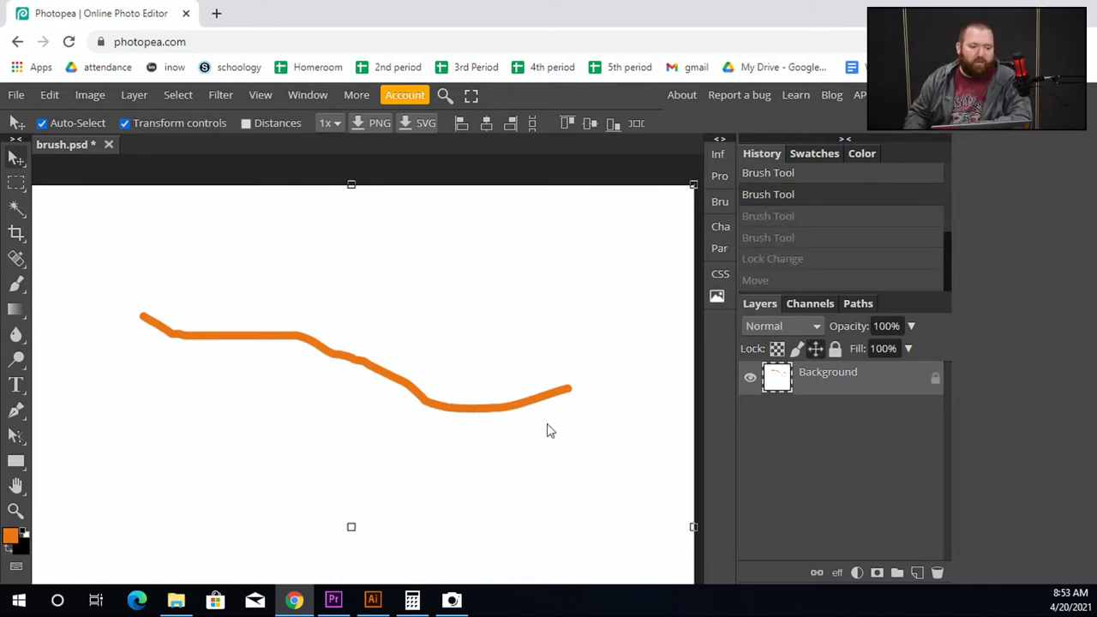
click(16, 283)
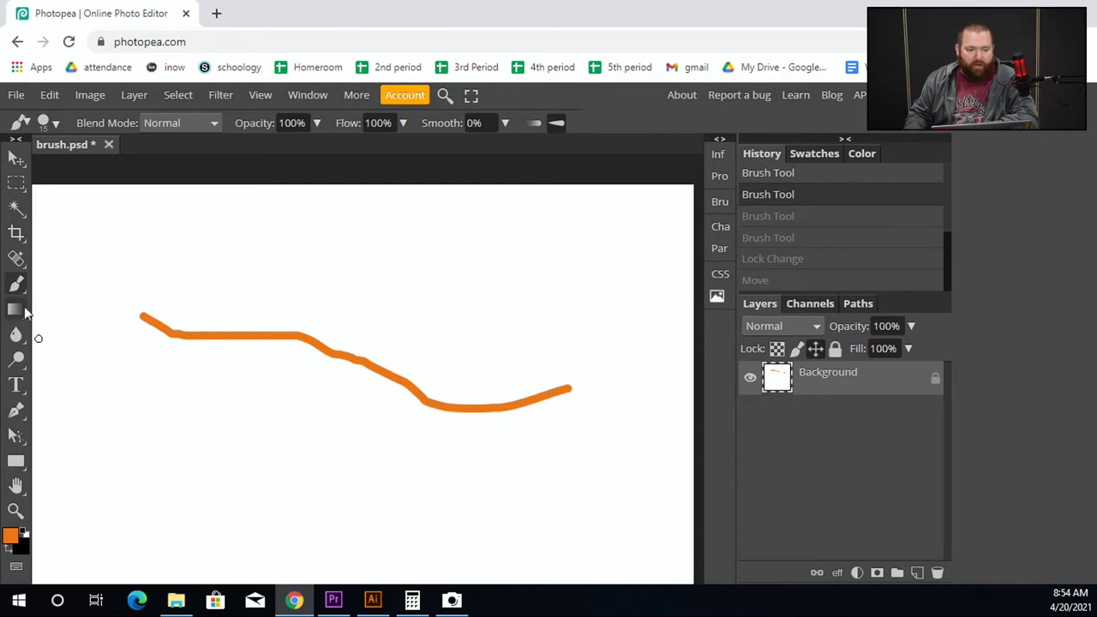
click(16, 157)
click(135, 259)
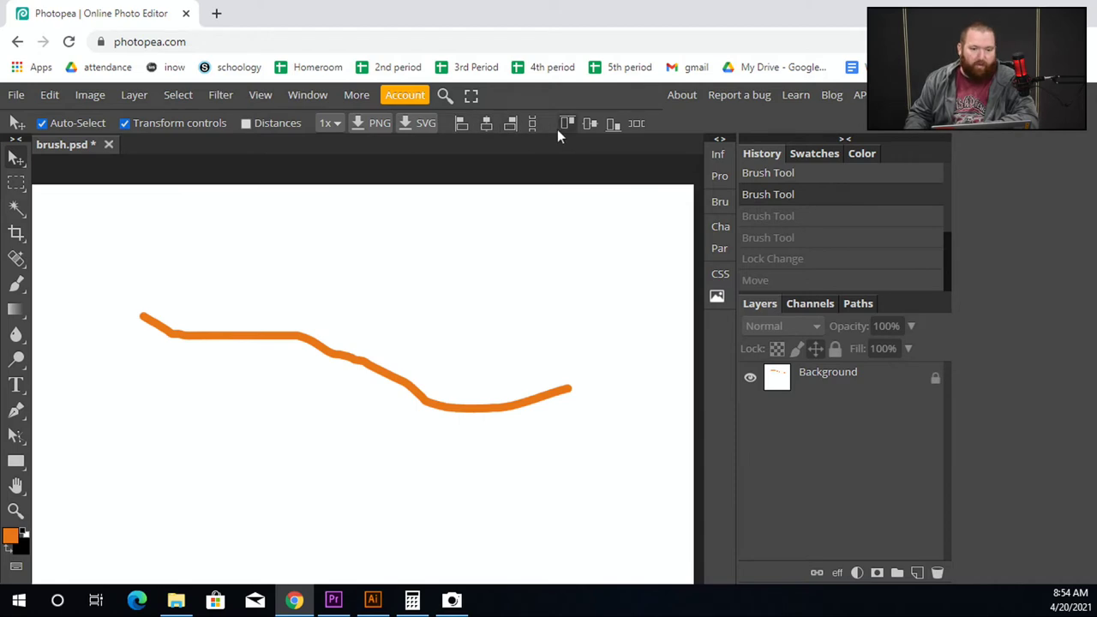
Choose the soft round 24 px preset with 0% hardness for the Brush tool and select the Background layer for painting.
click(15, 284)
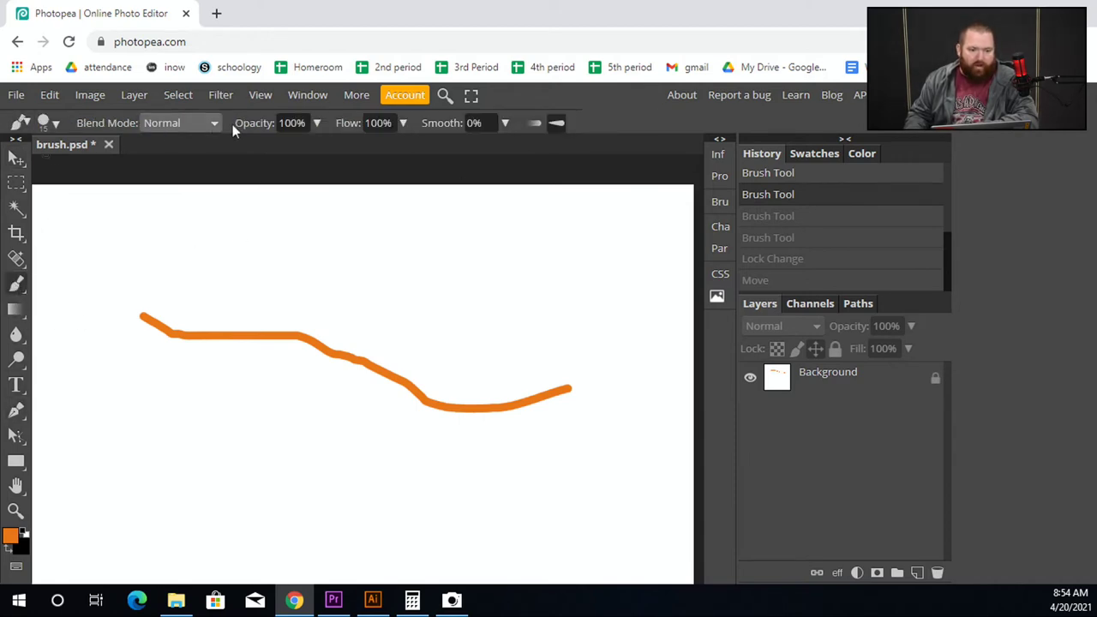
click(53, 122)
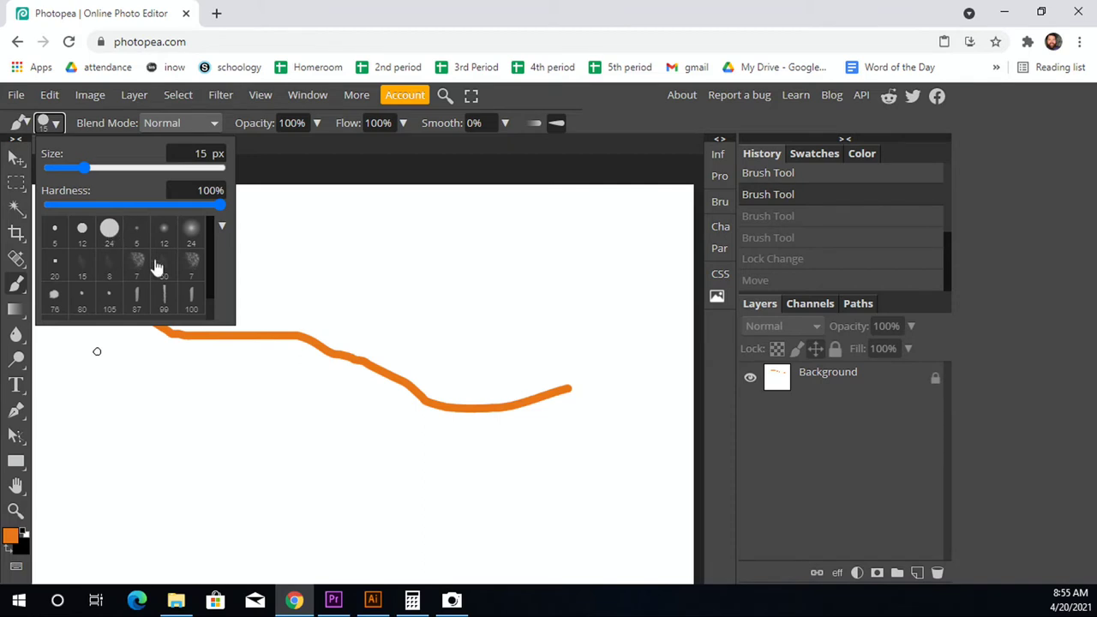
click(191, 231)
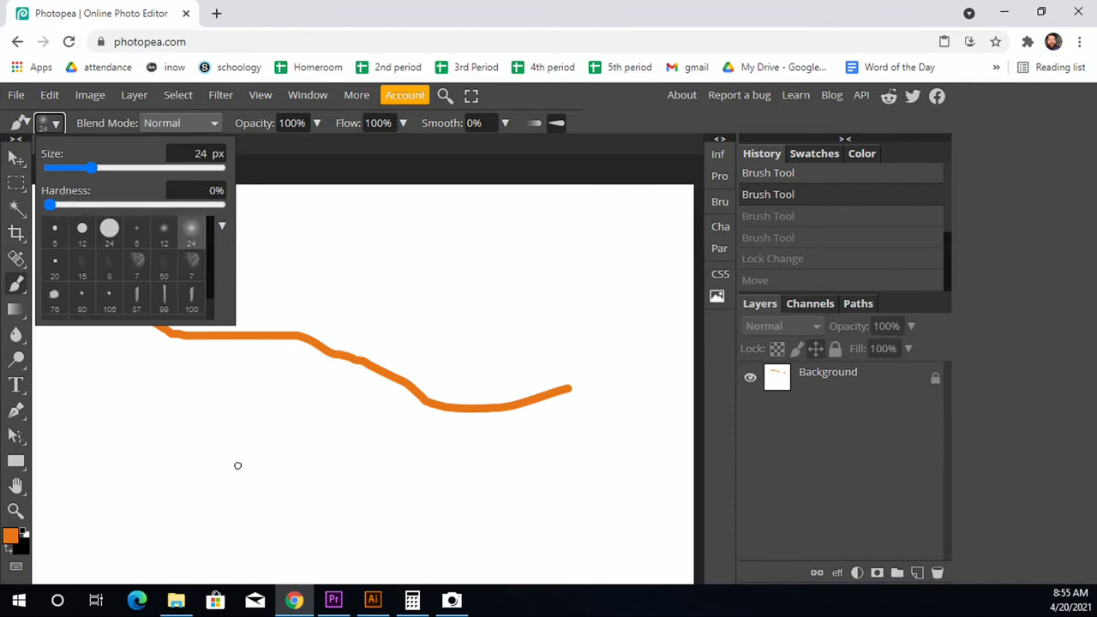
click(140, 354)
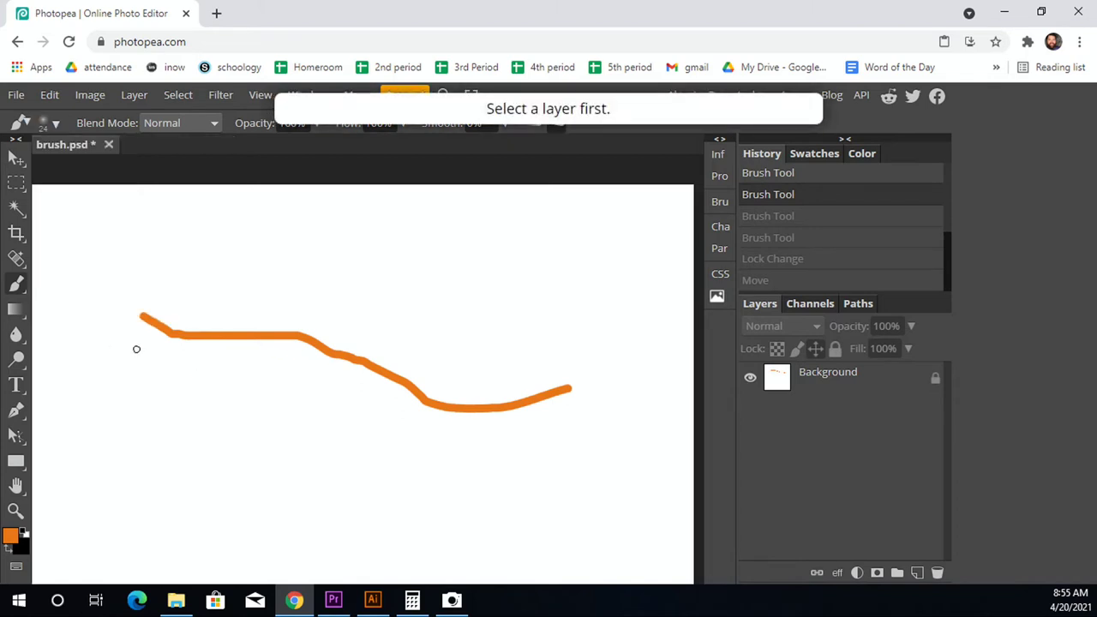
click(835, 385)
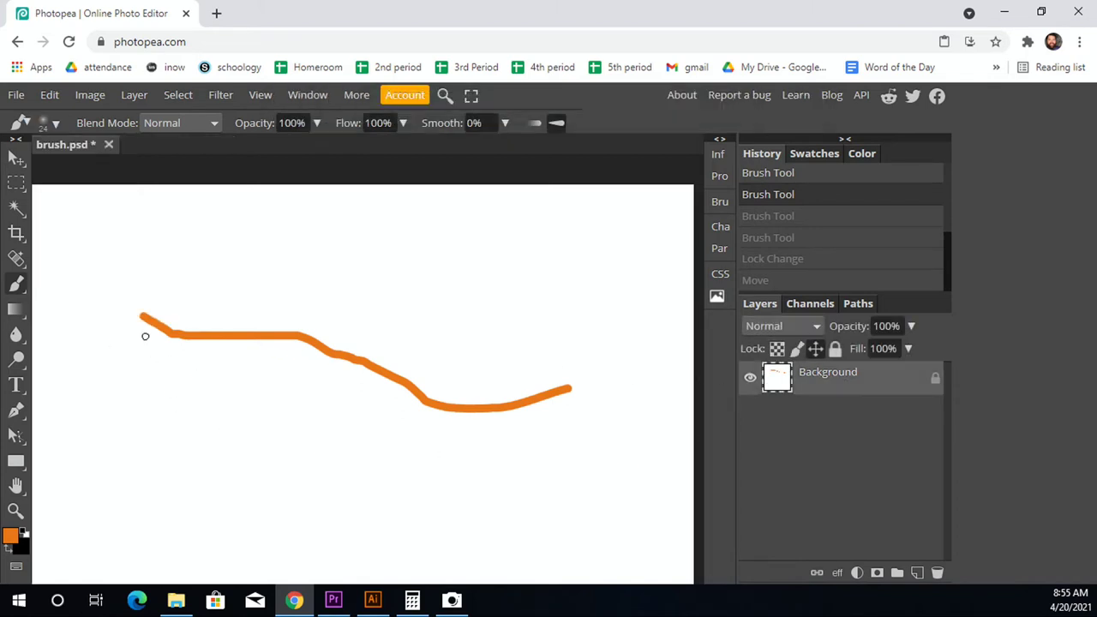
Paint a soft-edged orange stroke just below the hard-edged one and compare the edges of both strokes up close.
mouse_move(138, 345)
mouse_down()
mouse_move(291, 373)
mouse_move(386, 411)
mouse_move(495, 429)
mouse_move(569, 423)
mouse_up()
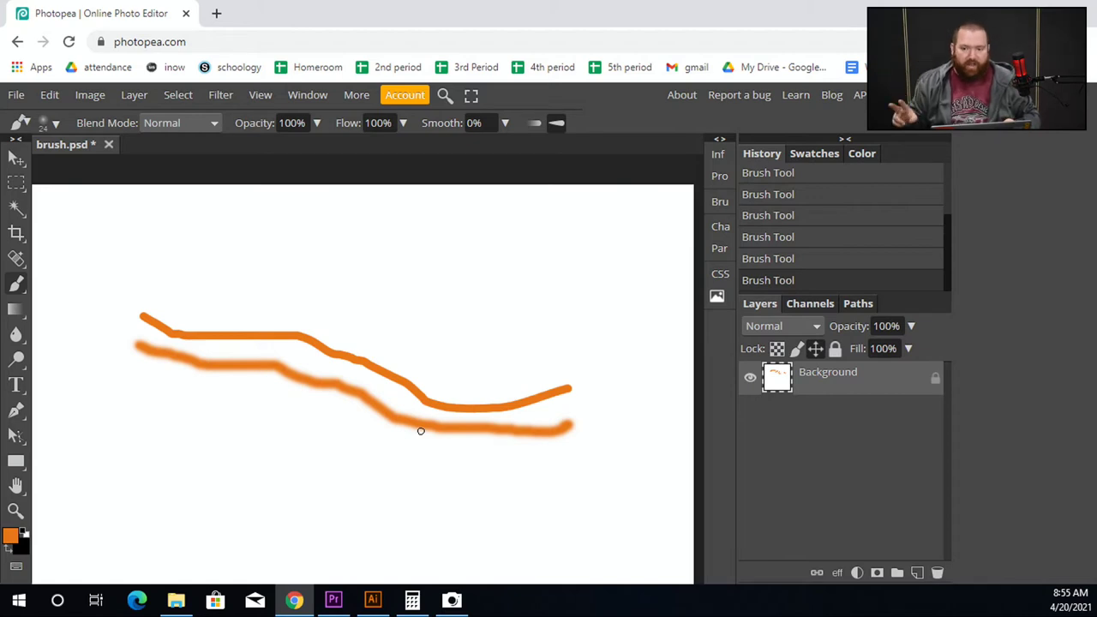
scroll(429, 417, up, 5)
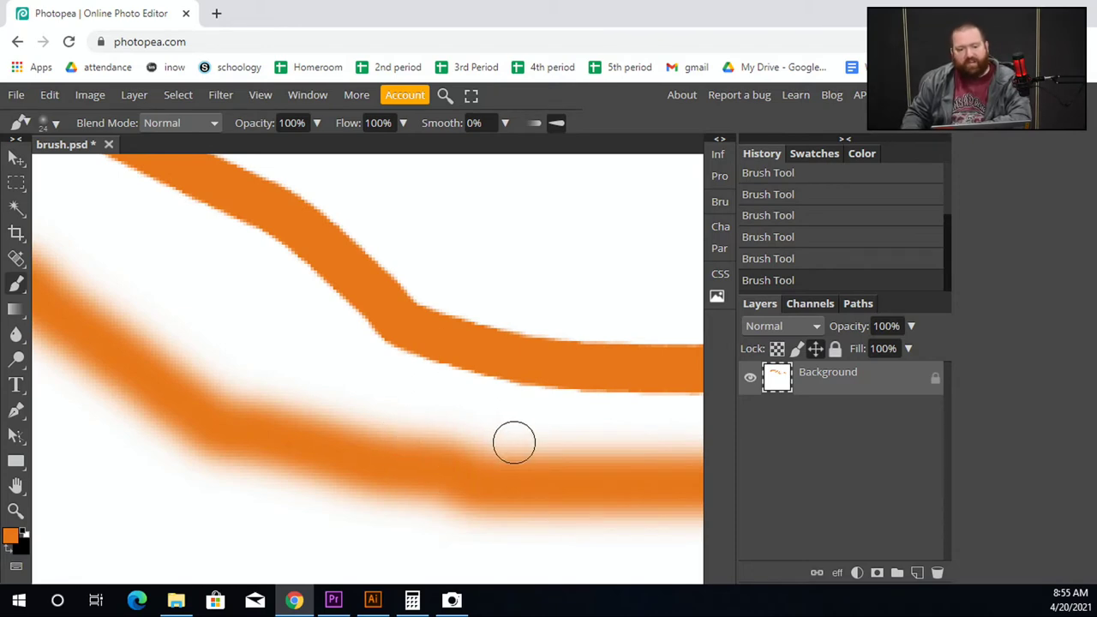
mouse_move(176, 600)
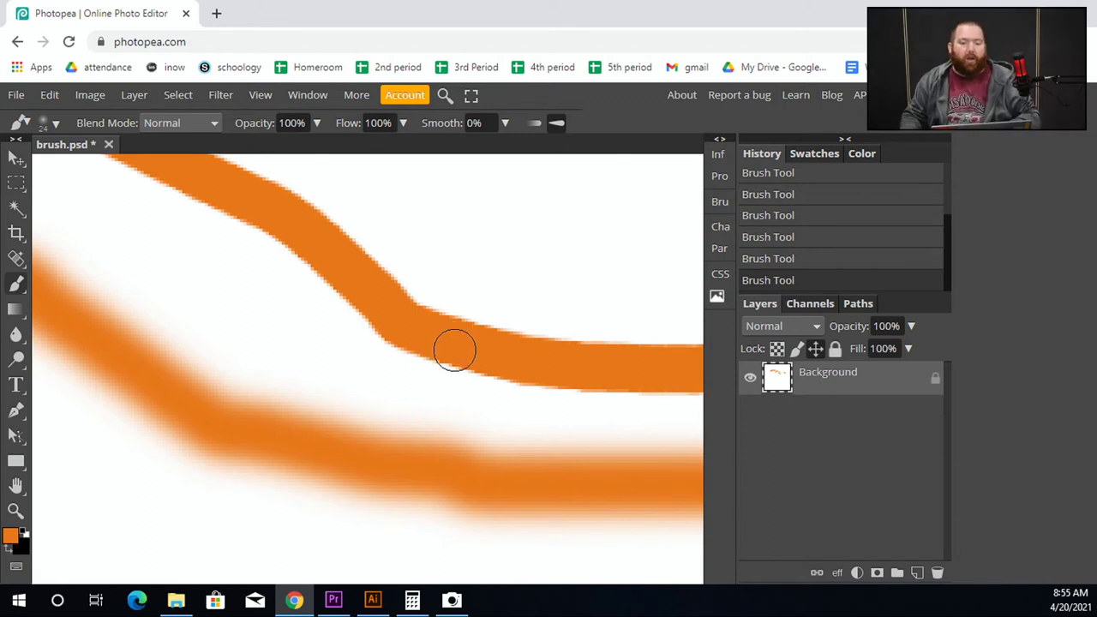
scroll(450, 407, down, 3)
scroll(437, 414, down, 2)
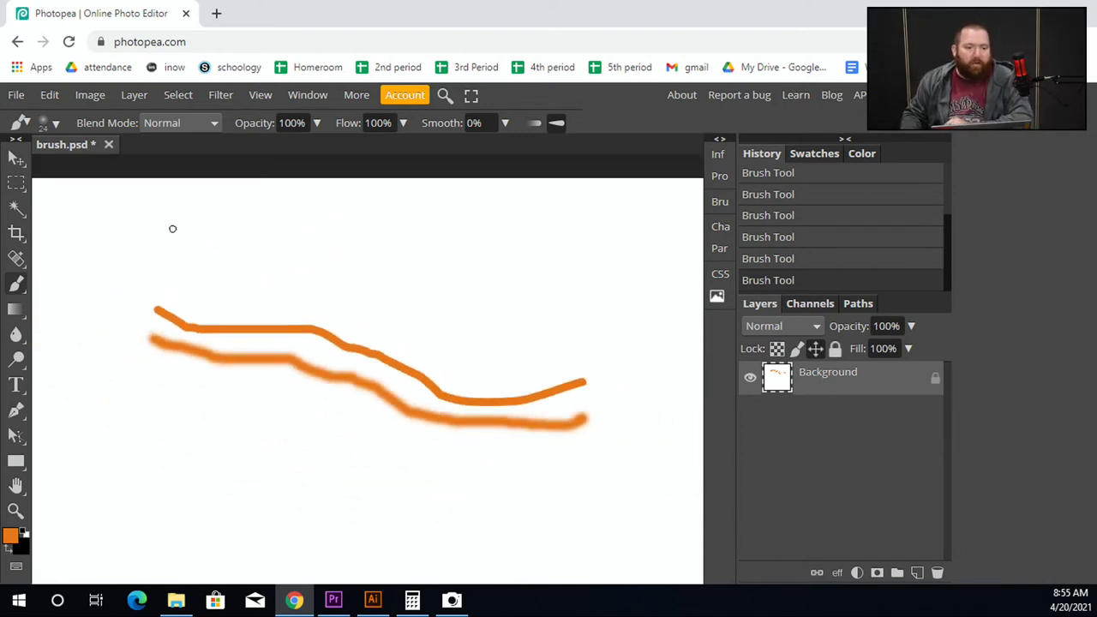
Choose the speckled 7 px brush preset, paint a thin orange stroke below the soft one and inspect it up close.
click(47, 125)
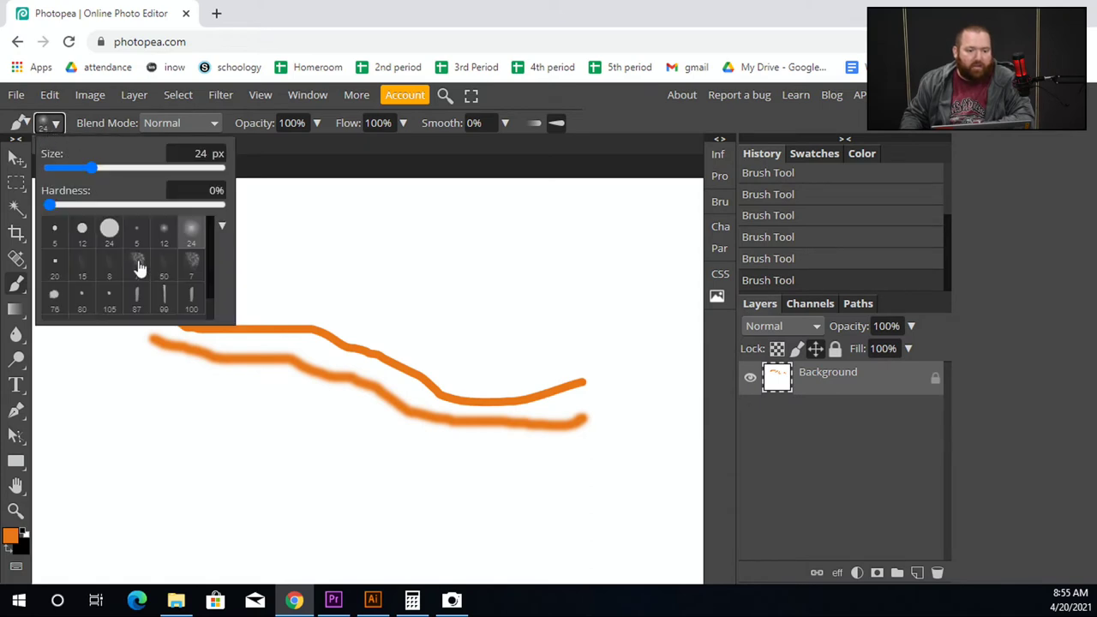
click(196, 272)
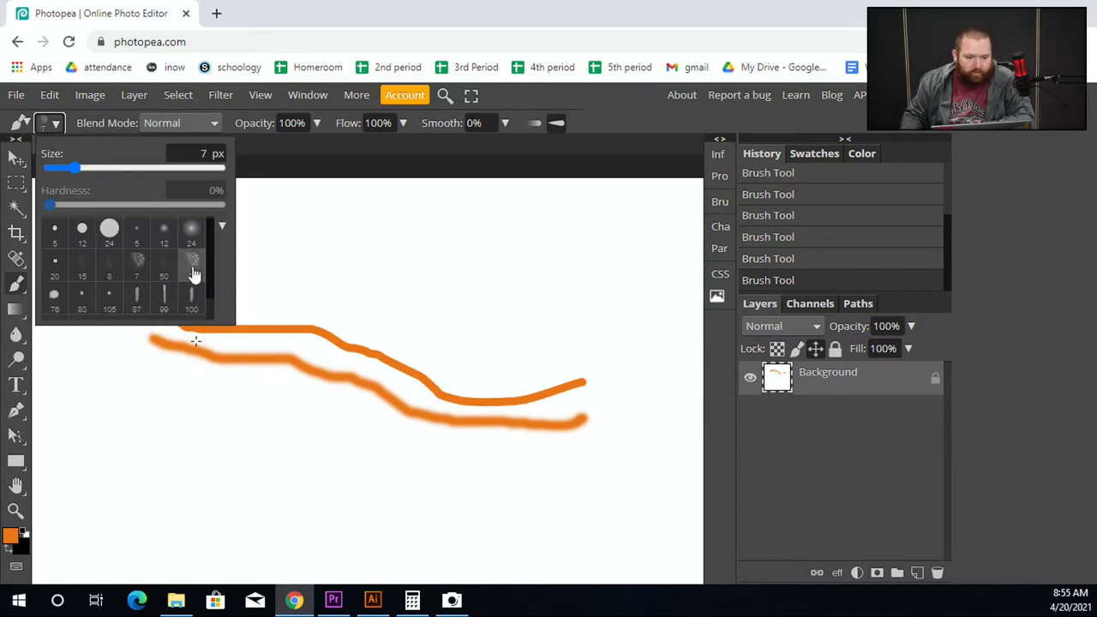
mouse_move(154, 380)
mouse_down()
mouse_move(305, 441)
mouse_move(396, 436)
mouse_move(521, 472)
mouse_move(606, 464)
mouse_up()
scroll(365, 400, up, 5)
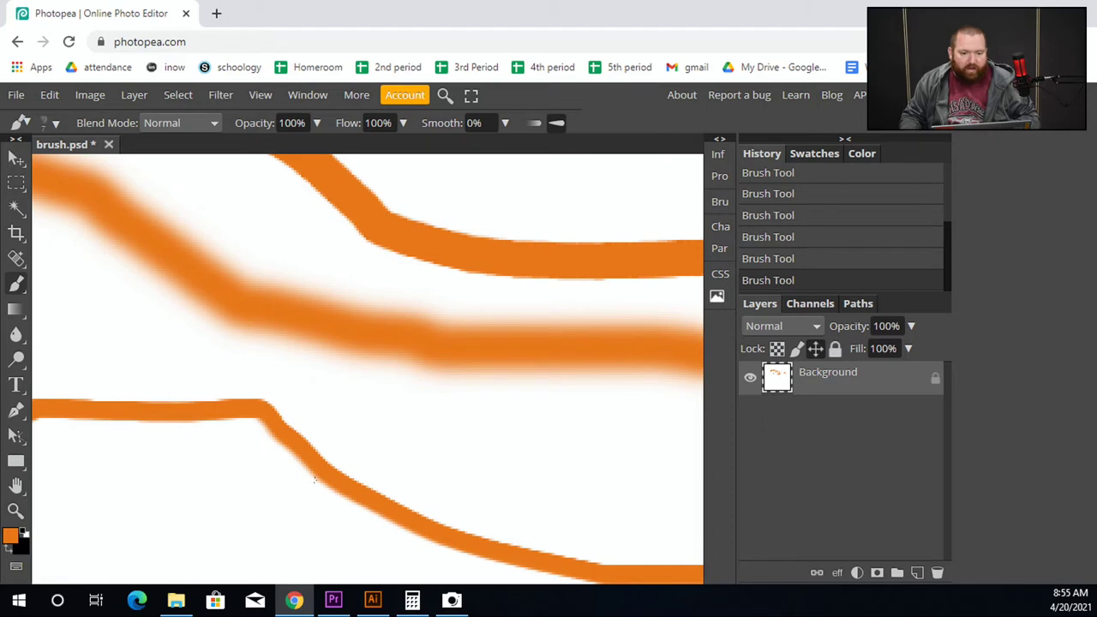
scroll(507, 262, down, 5)
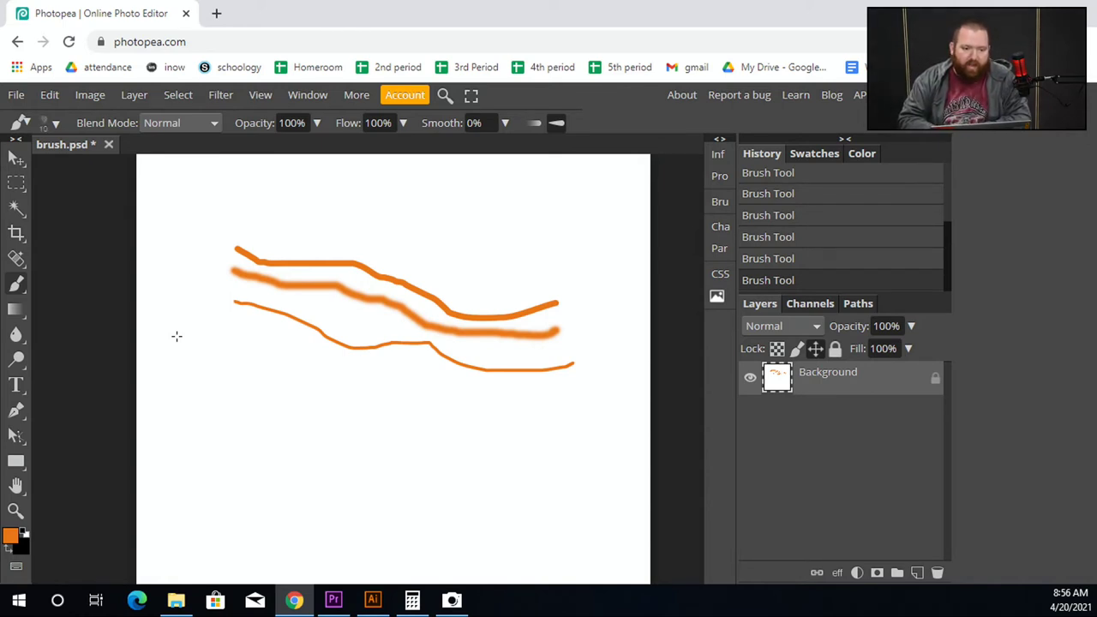
Enlarge the speckled brush to 200 px and paint a thick orange stroke below the thin one.
key(bracketright)
key(bracketright)
key(bracketright)
key(bracketright)
key(bracketright)
key(bracketright)
key(bracketright)
key(bracketright)
key(bracketright)
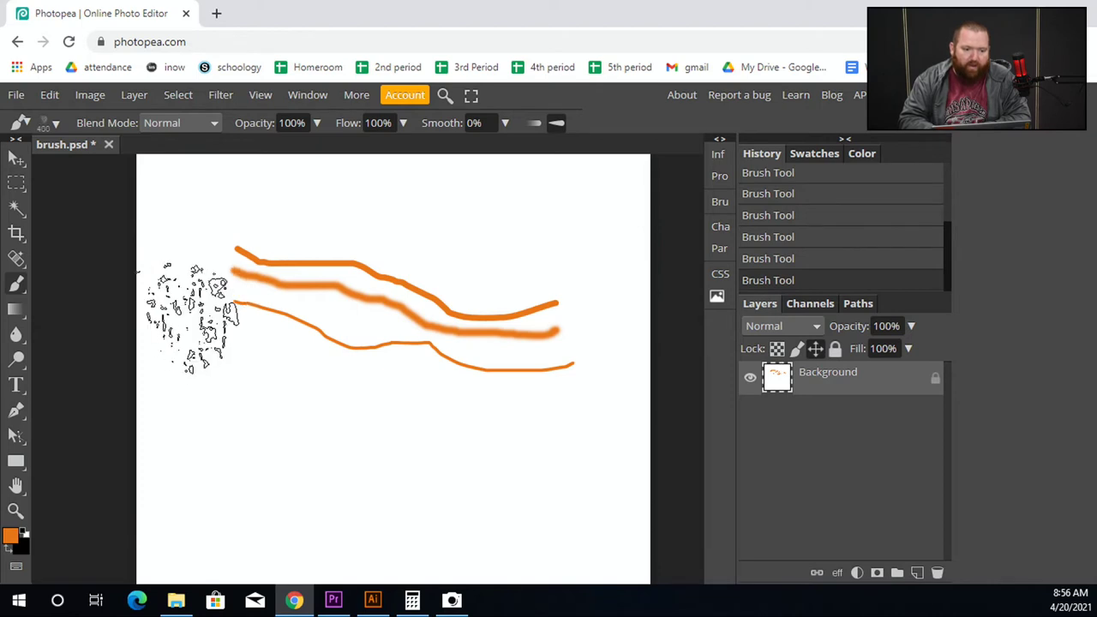
key(bracketright)
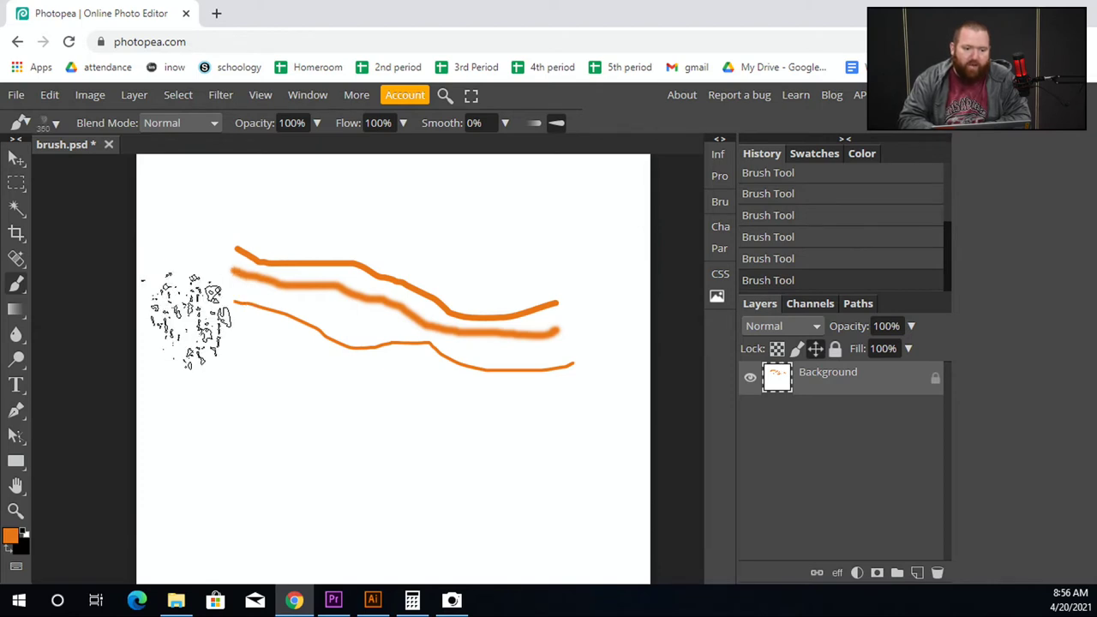
key(bracketleft)
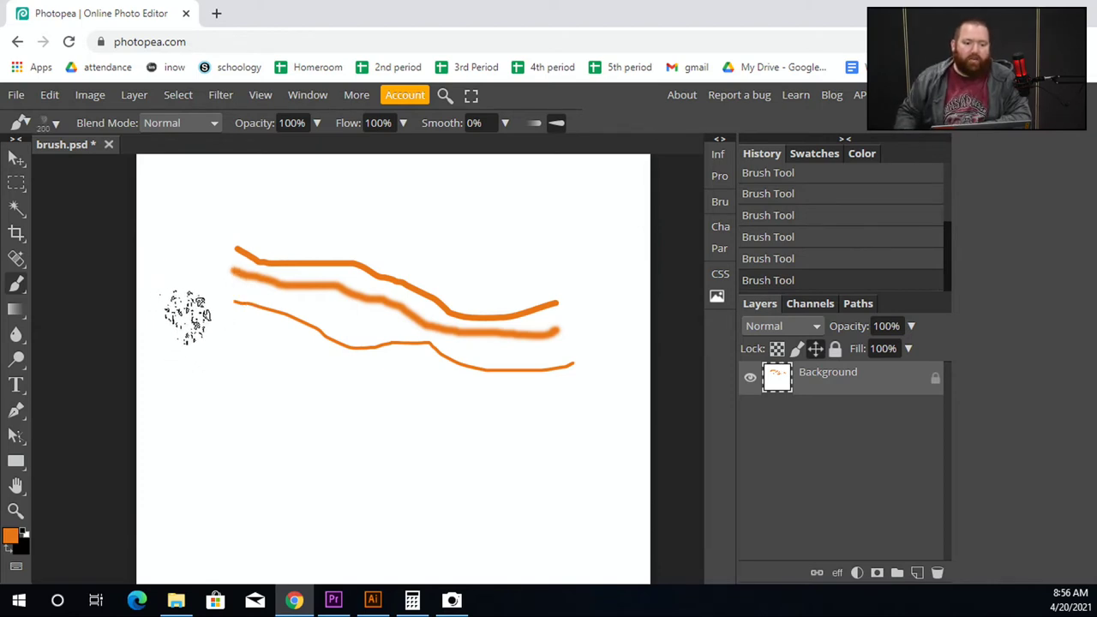
mouse_move(200, 374)
mouse_down()
mouse_move(264, 372)
mouse_move(337, 417)
mouse_move(398, 430)
mouse_move(525, 430)
mouse_move(570, 414)
mouse_move(539, 429)
mouse_up()
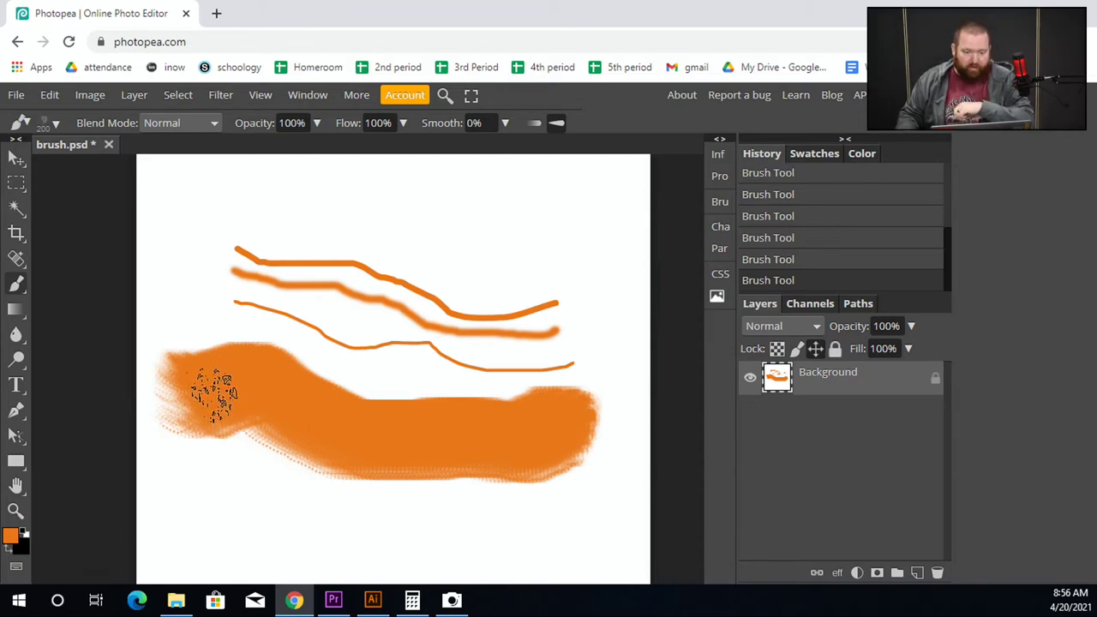
Choose the textured 100 px brush preset and paint a short wavy orange stroke above all the others.
click(51, 124)
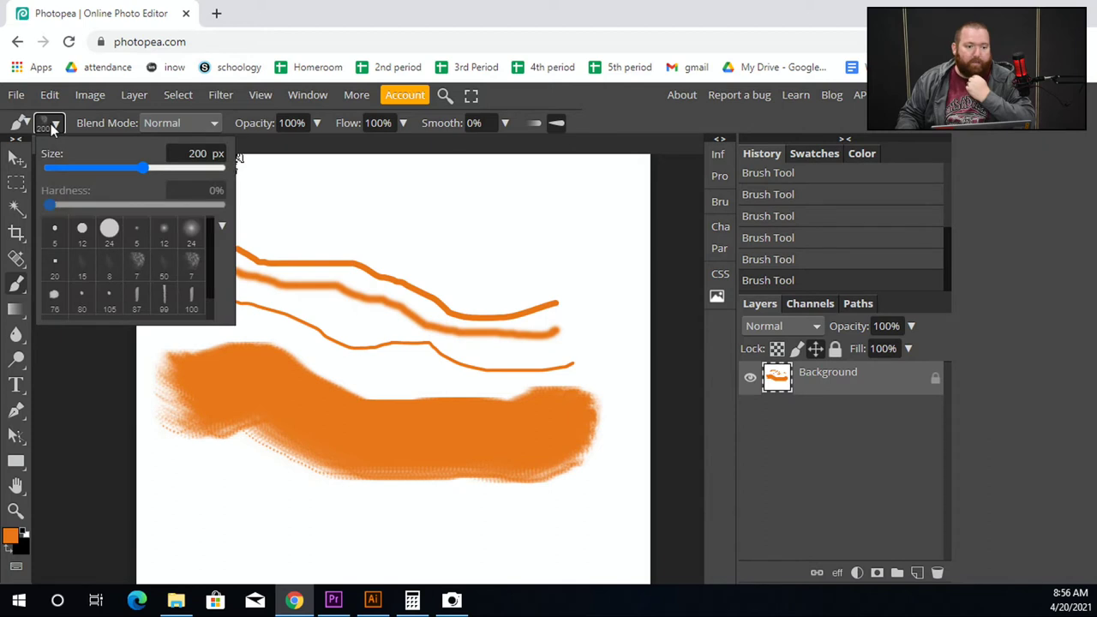
mouse_move(144, 172)
mouse_down()
mouse_move(56, 168)
mouse_move(223, 182)
mouse_move(211, 184)
mouse_up()
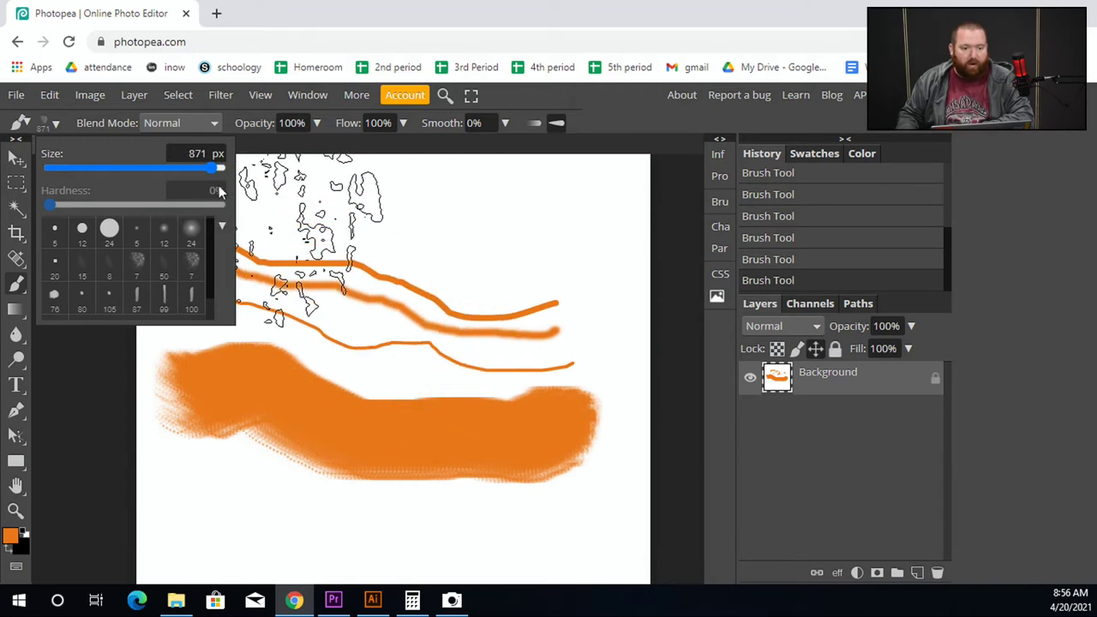
mouse_move(214, 180)
mouse_down()
mouse_move(84, 187)
mouse_move(108, 186)
mouse_up()
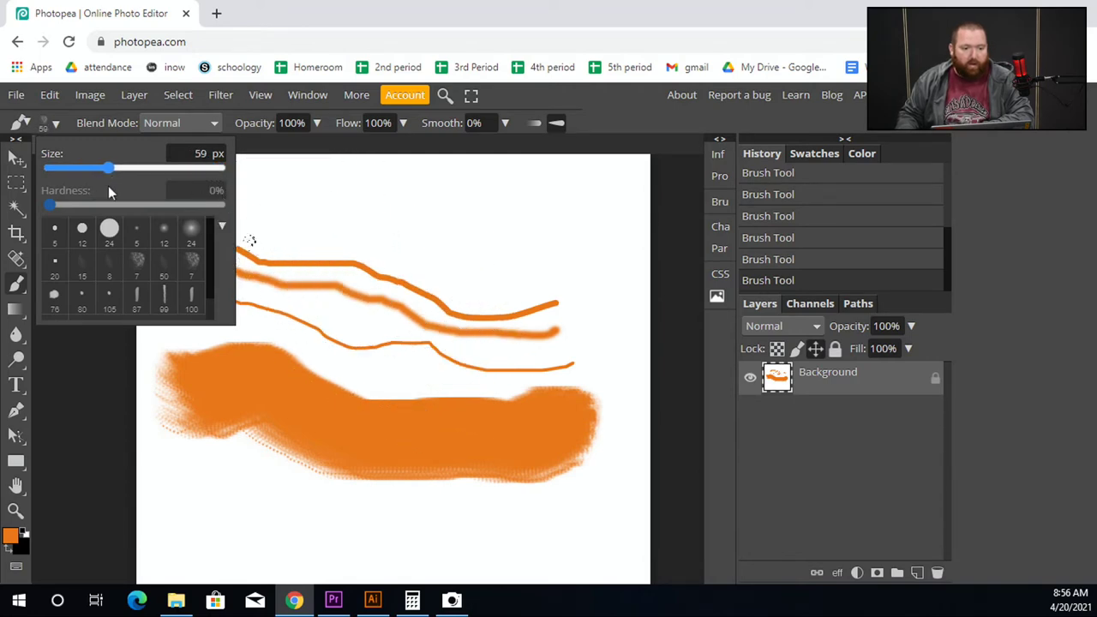
click(190, 298)
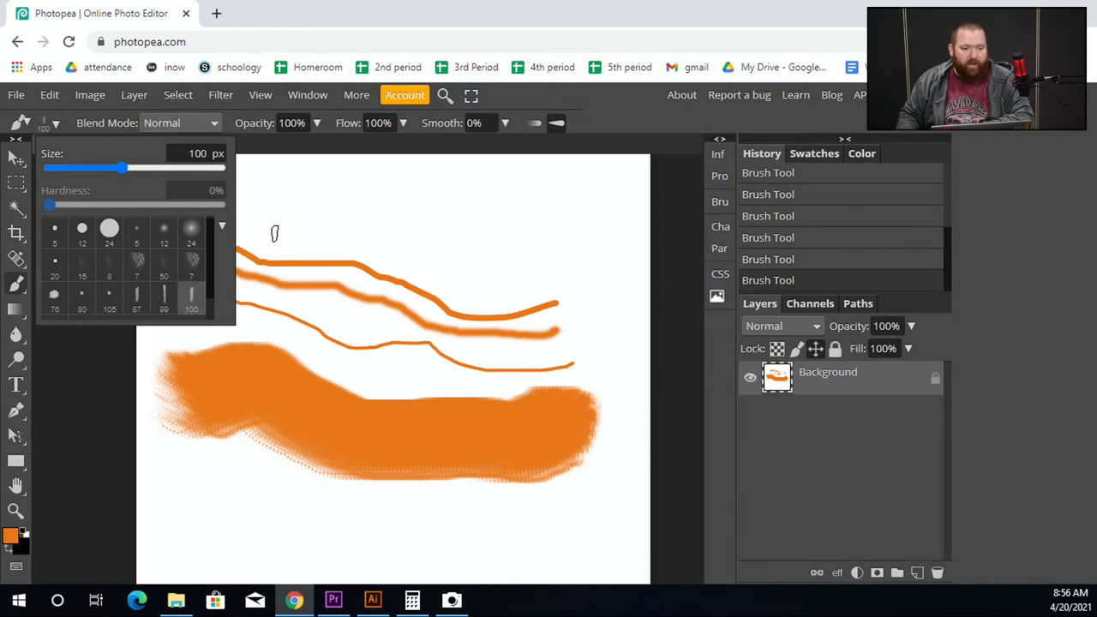
mouse_move(257, 208)
mouse_down()
mouse_move(333, 236)
mouse_move(449, 221)
mouse_up()
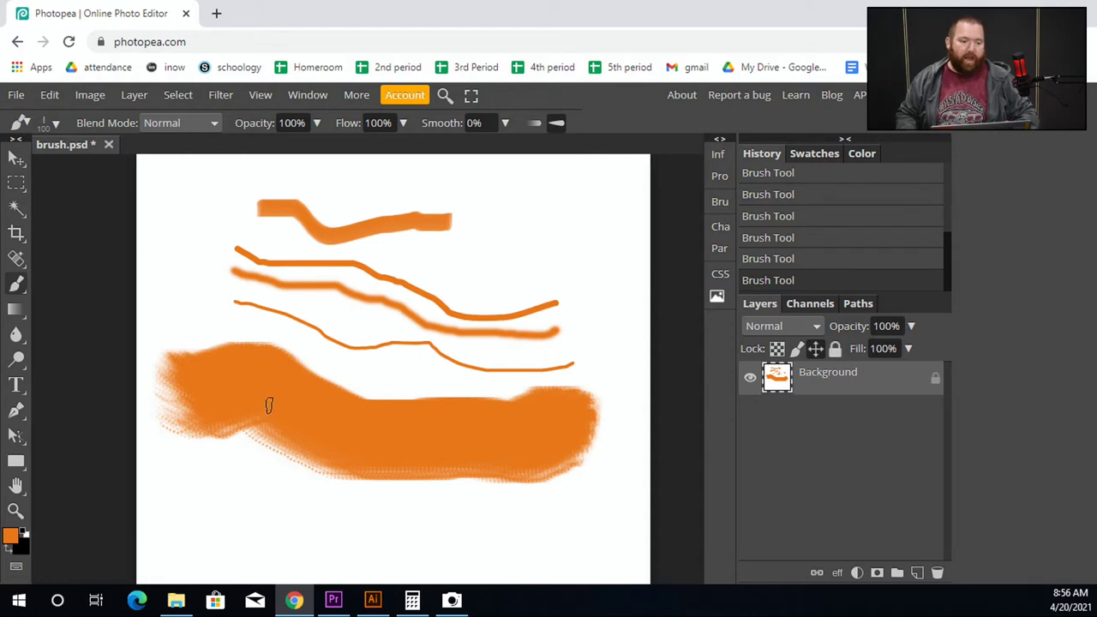
Set the foreground colour to blue (0000ff) and paint a wavy stroke below the thick orange one.
click(11, 540)
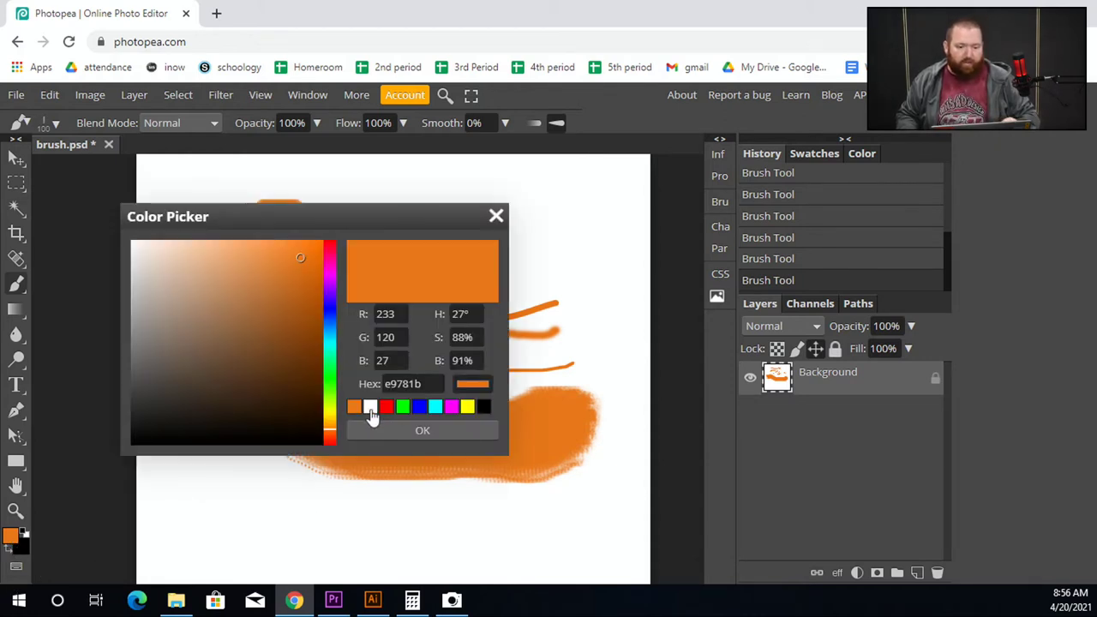
click(419, 409)
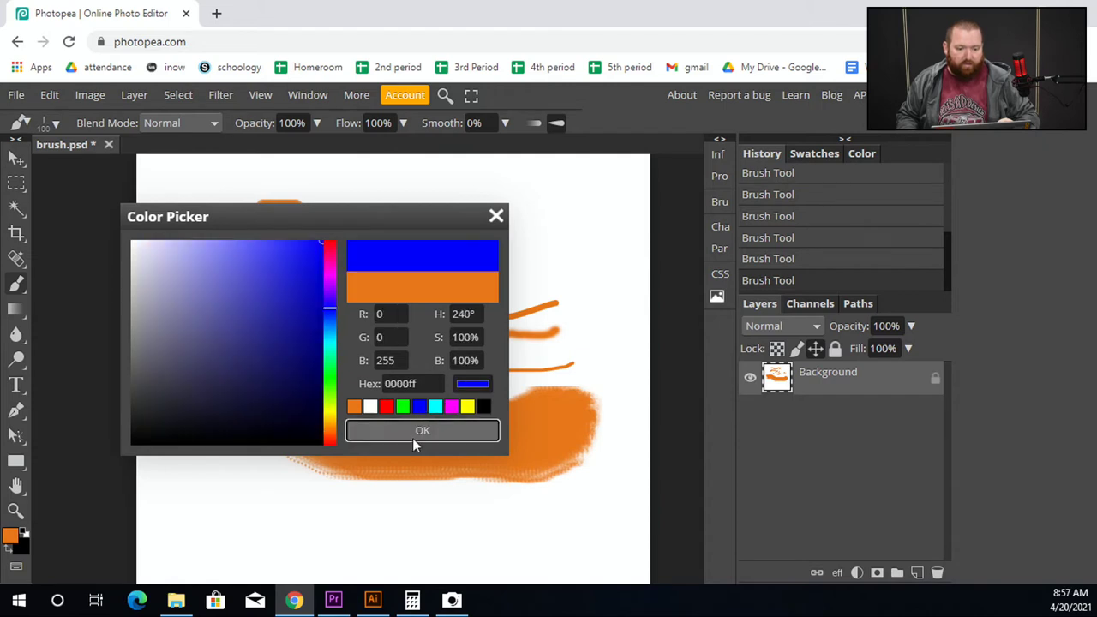
click(412, 437)
mouse_move(203, 493)
mouse_down()
mouse_move(235, 516)
mouse_move(308, 510)
mouse_move(412, 534)
mouse_move(586, 518)
mouse_up()
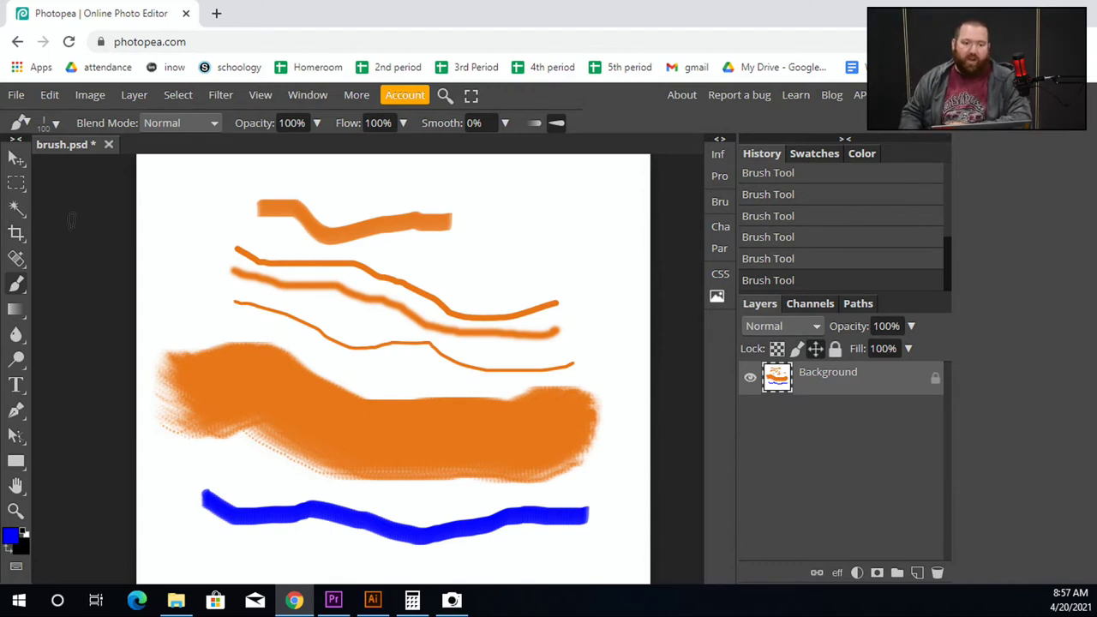
Switch to the Move tool, add two empty layers above the Background, and select the lower new layer and the Background in turn.
click(16, 158)
click(387, 420)
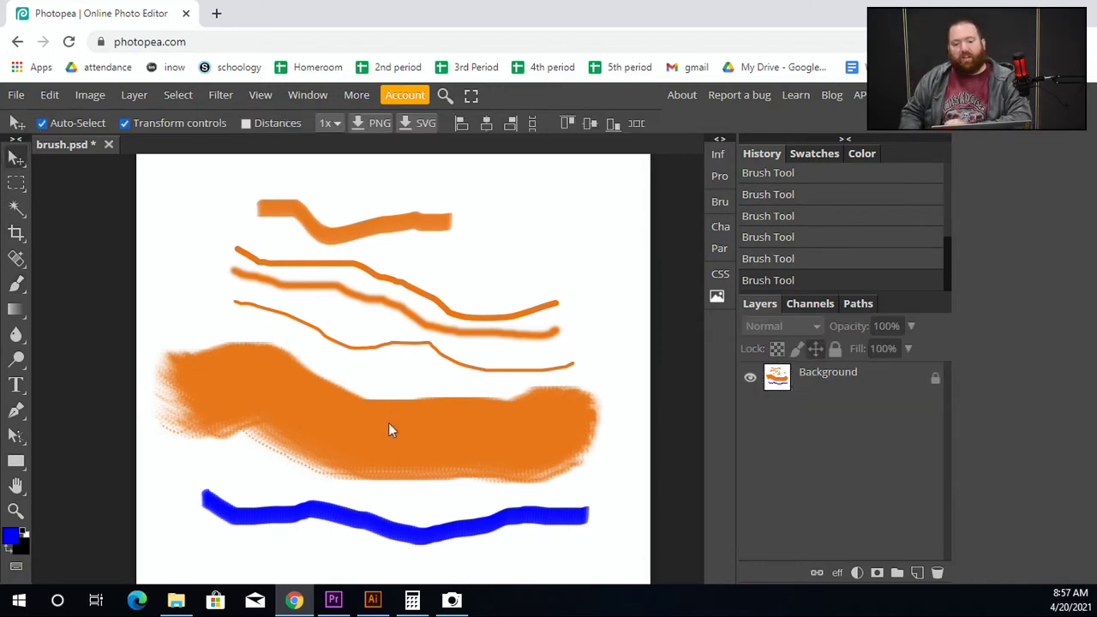
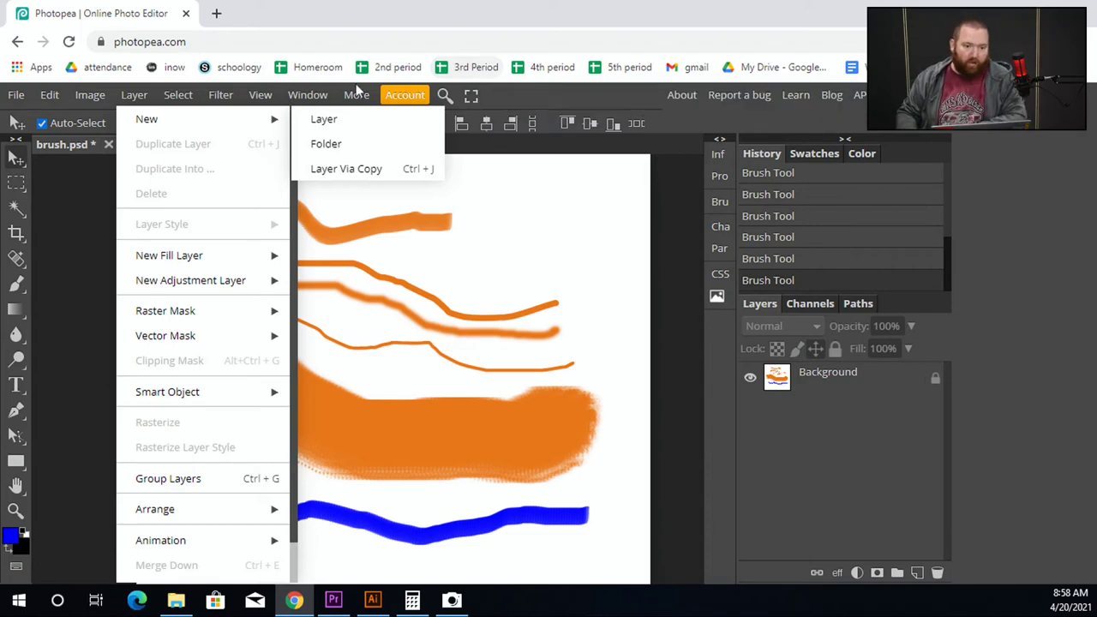
mouse_move(141, 124)
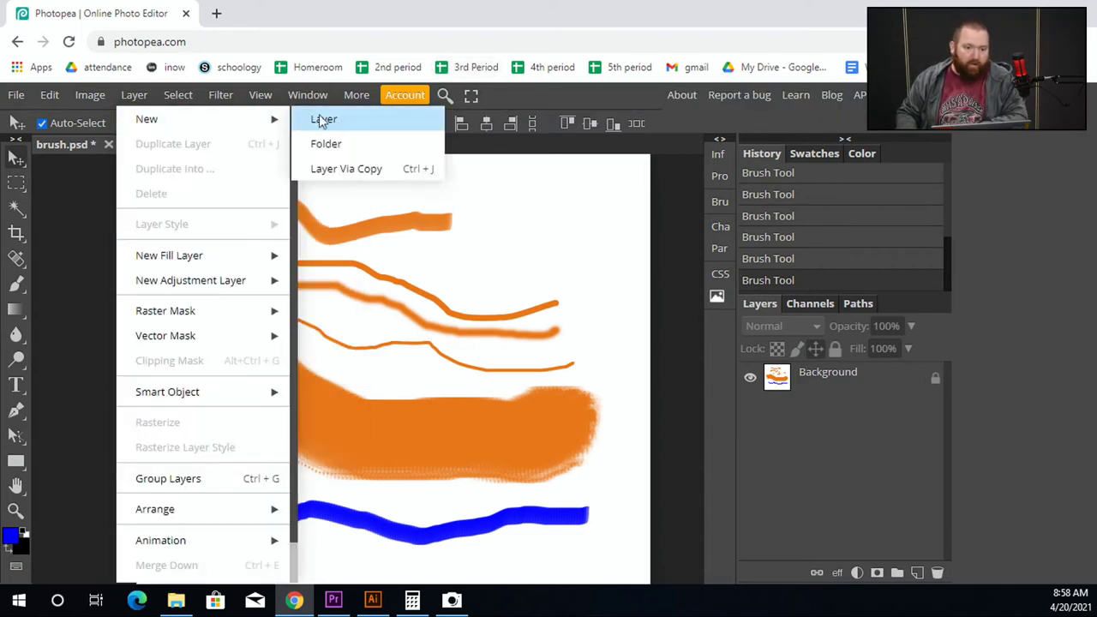
click(325, 121)
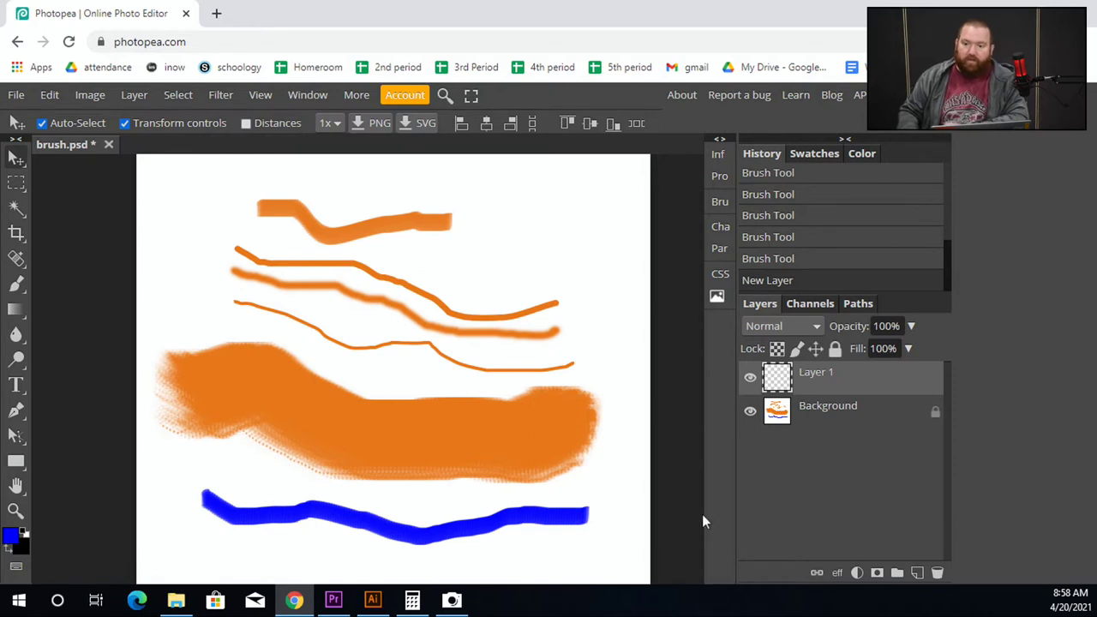
click(827, 382)
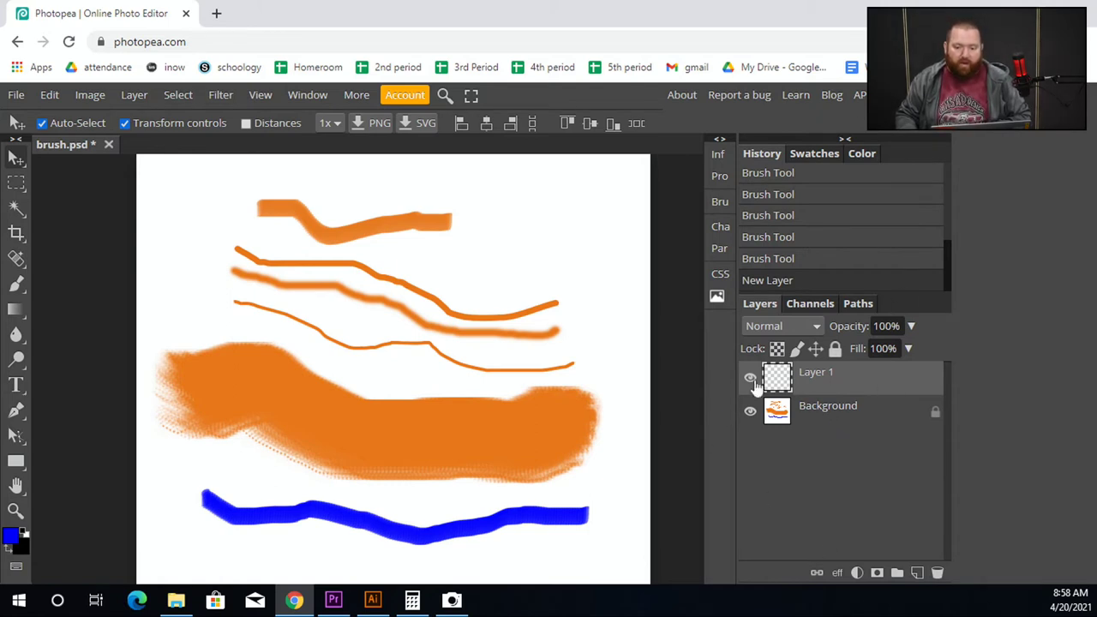
click(917, 573)
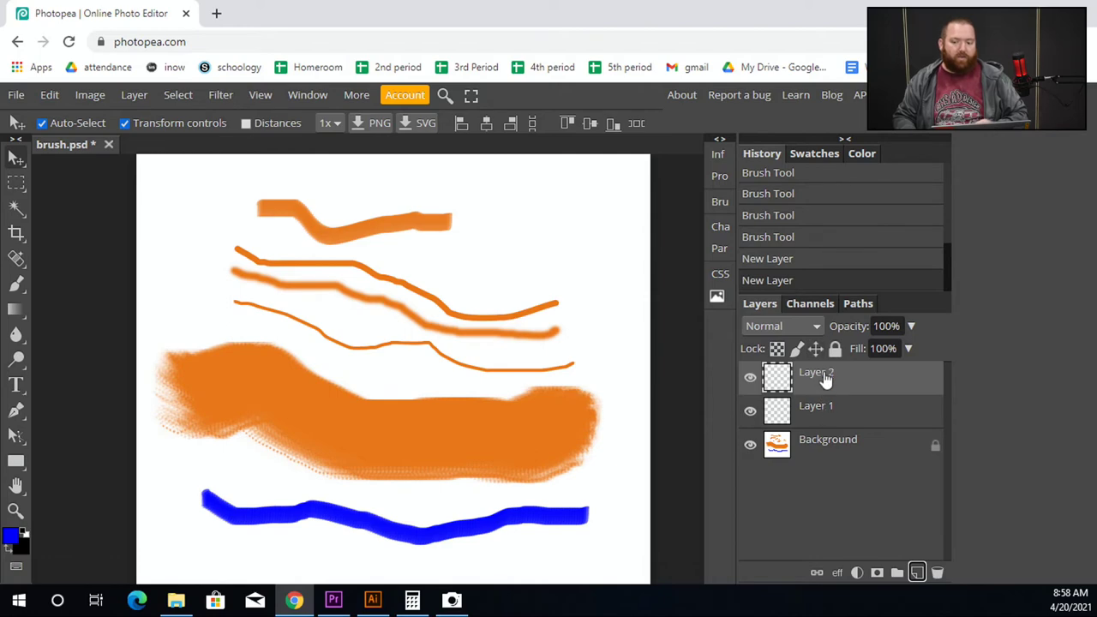
click(823, 411)
click(815, 461)
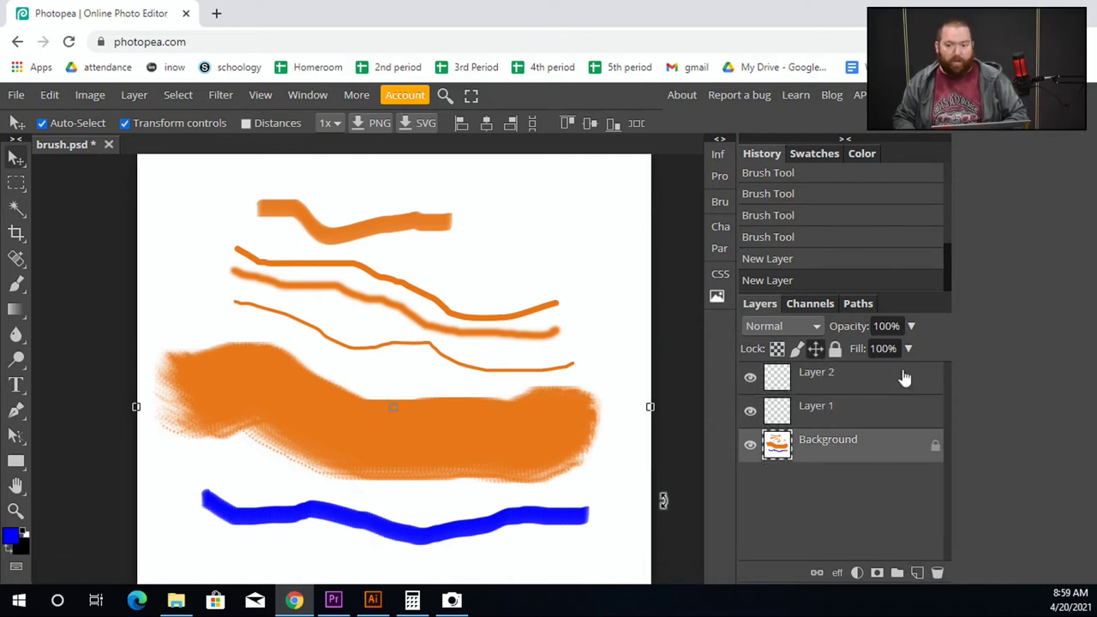
Undo both new layers and the latest strokes, back to the first hard-edged and soft-edged orange strokes.
key(ctrl+z)
key(ctrl+z)
key(ctrl+z)
key(ctrl+z)
key(ctrl+z)
key(ctrl+z)
key(ctrl+z)
key(ctrl+z)
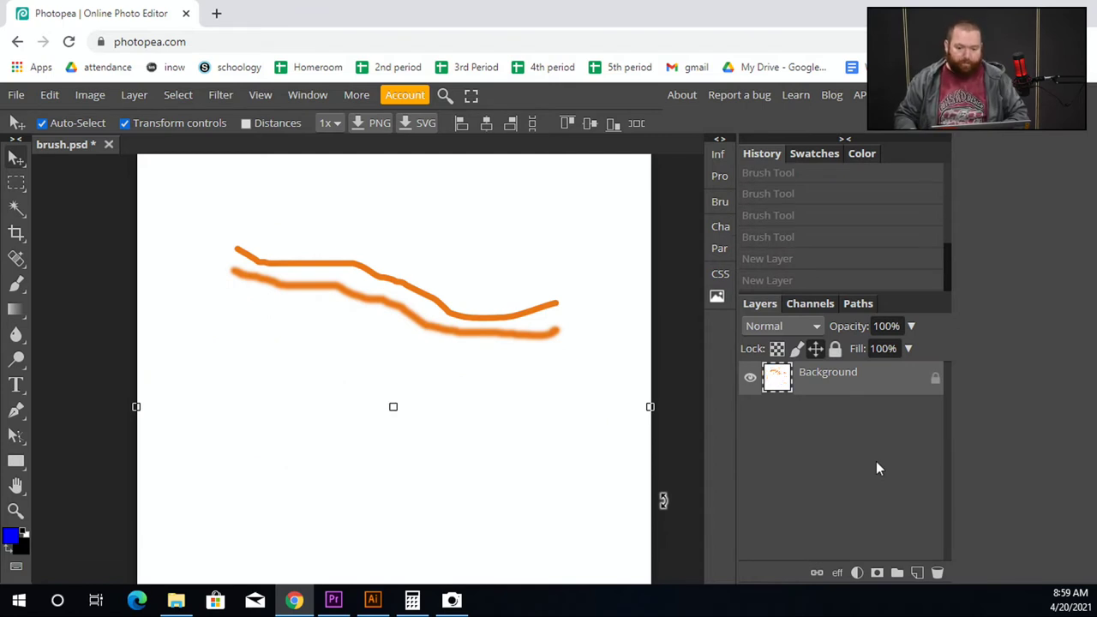
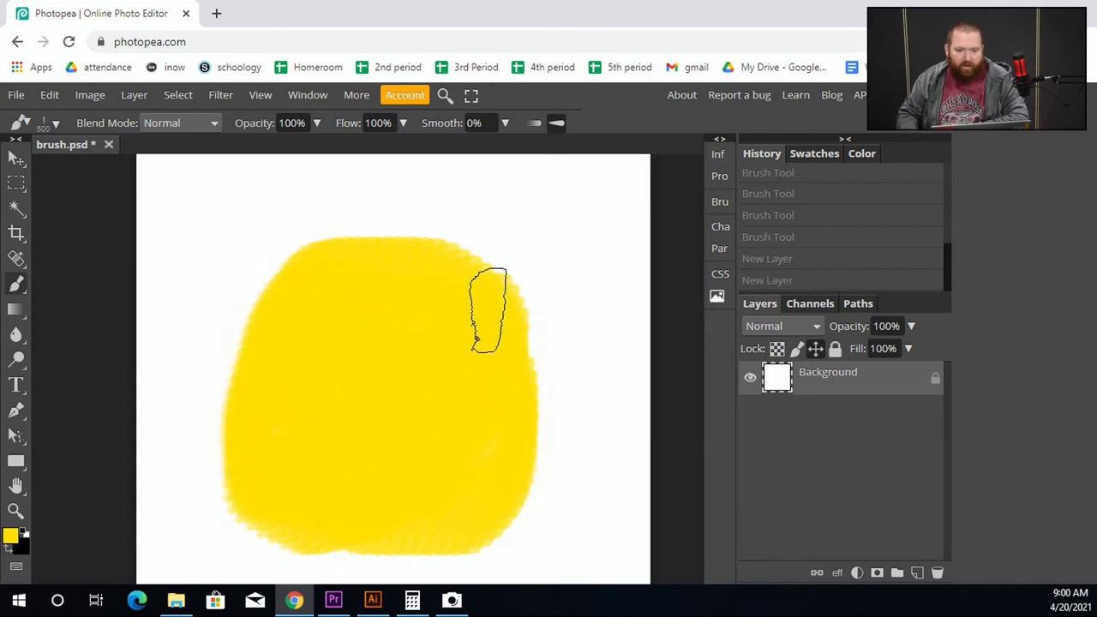
Choose the hard round 24 px brush preset and begin painting on the yellow shape.
click(52, 122)
click(106, 227)
click(349, 306)
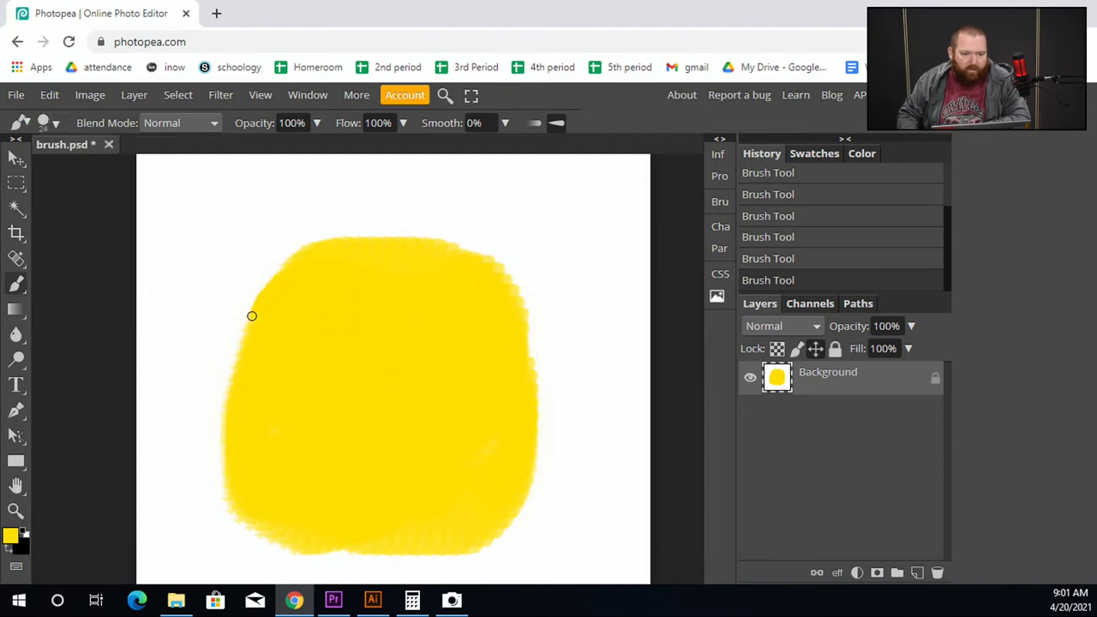
Enlarge the hard round brush to 100 px and paint around the yellow shape's edges to give it a clean rounded outline.
key(bracketright)
key(bracketright)
key(bracketright)
key(bracketright)
key(bracketright)
key(bracketright)
key(bracketright)
key(bracketright)
mouse_move(319, 259)
mouse_down()
mouse_move(249, 322)
mouse_move(221, 466)
mouse_move(235, 508)
mouse_move(273, 536)
mouse_move(316, 547)
mouse_move(472, 551)
mouse_move(520, 525)
mouse_move(548, 396)
mouse_move(545, 315)
mouse_move(521, 270)
mouse_move(482, 245)
mouse_move(407, 229)
mouse_move(321, 233)
mouse_move(269, 269)
mouse_move(256, 322)
mouse_up()
mouse_move(284, 374)
mouse_down()
mouse_move(554, 296)
mouse_move(534, 323)
mouse_move(536, 411)
mouse_move(580, 301)
mouse_up()
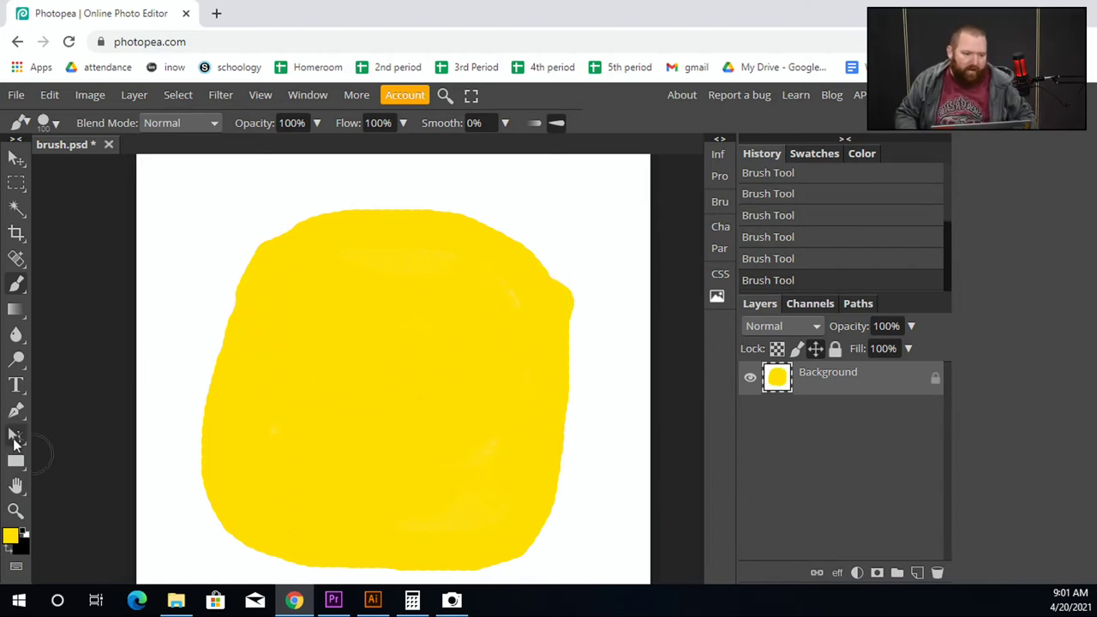
Set the foreground colour to white (ffffff) and paint away the bump on the yellow shape's upper-right edge.
click(9, 536)
drag(239, 335, 123, 239)
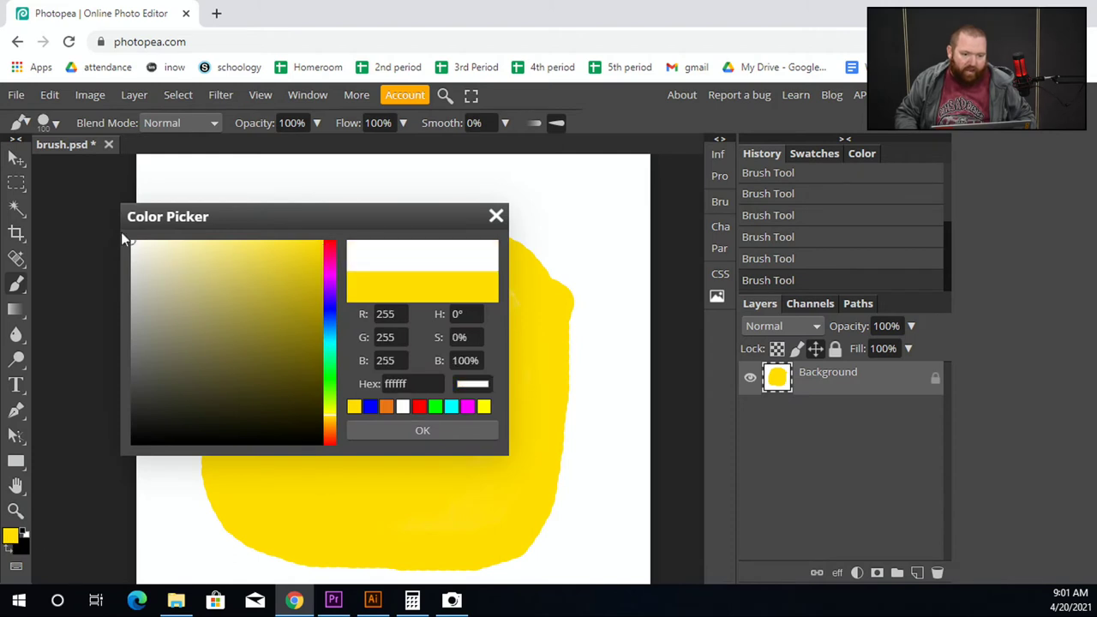
click(454, 423)
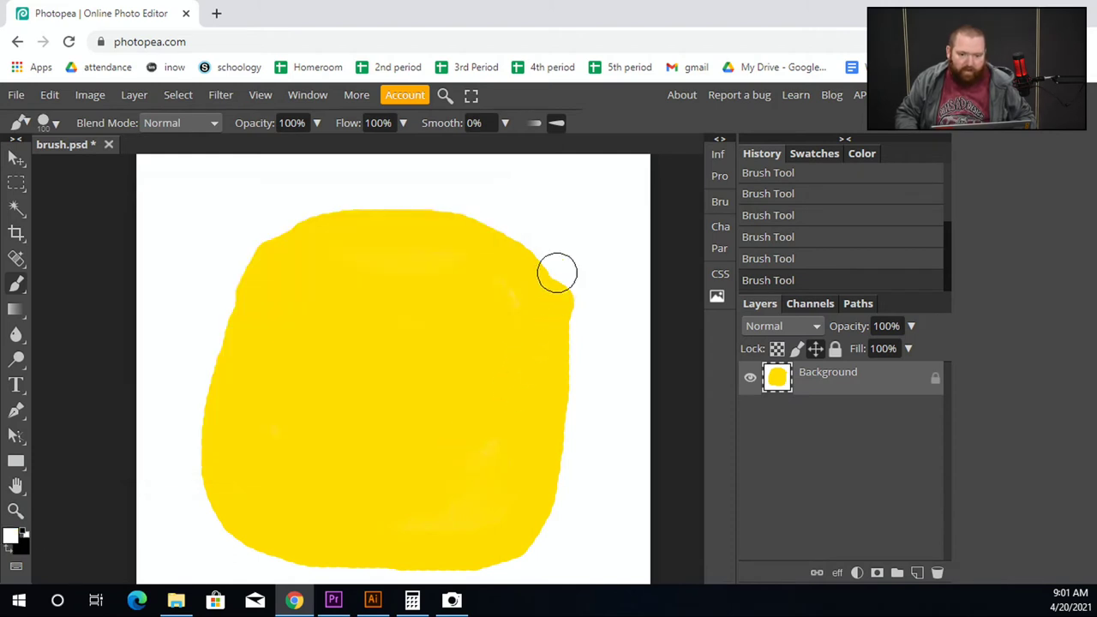
mouse_move(569, 262)
mouse_down()
mouse_move(592, 374)
mouse_move(571, 465)
mouse_up()
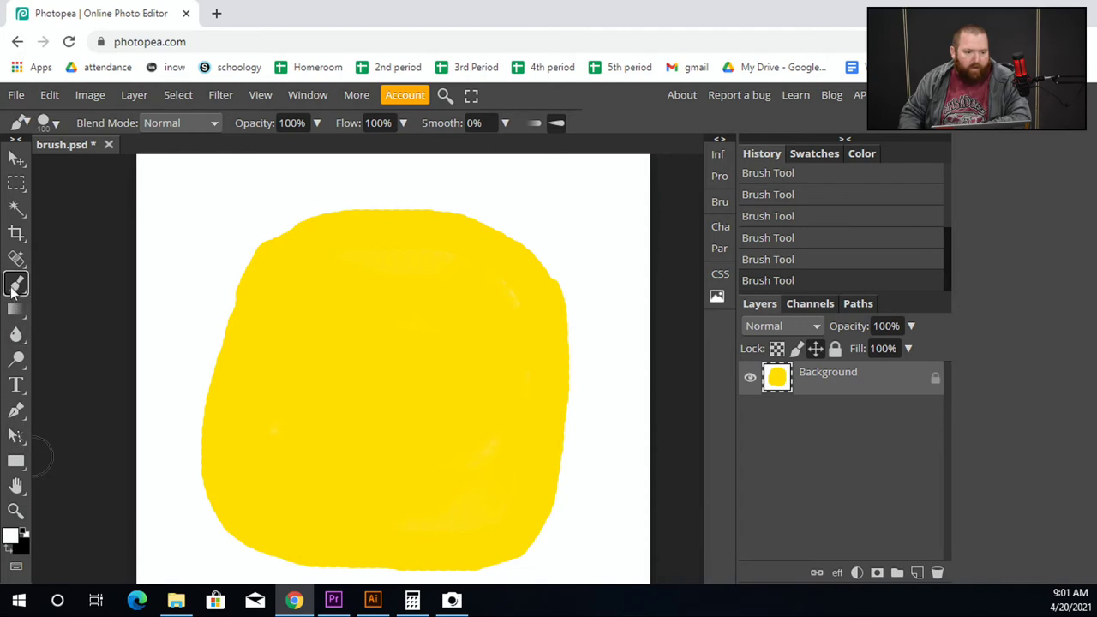
Set the foreground colour to black (000000).
click(11, 536)
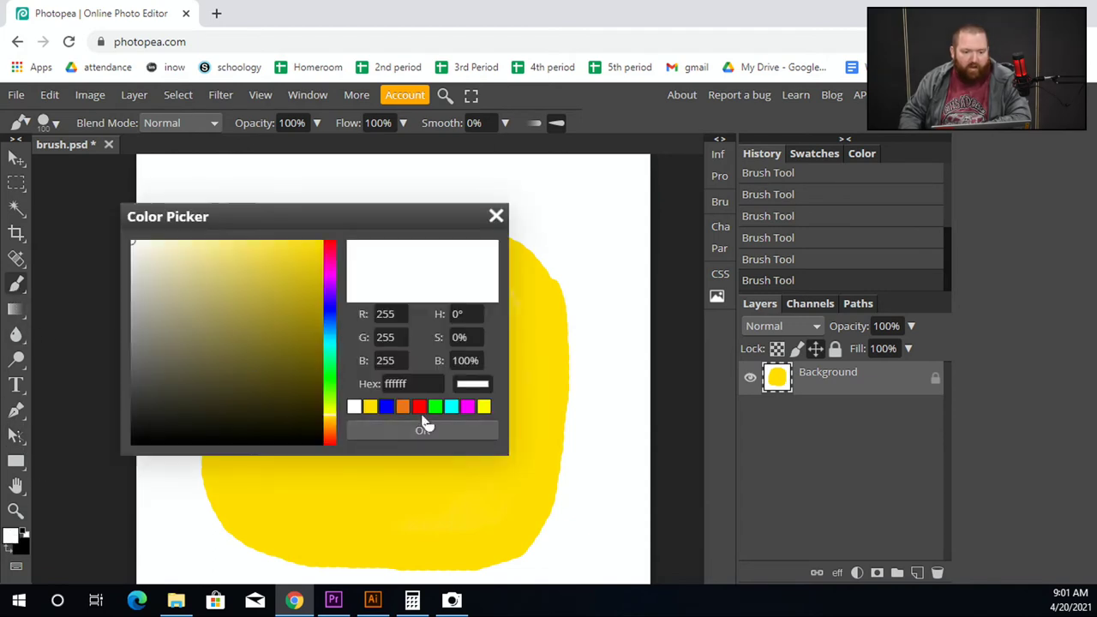
drag(277, 419, 55, 460)
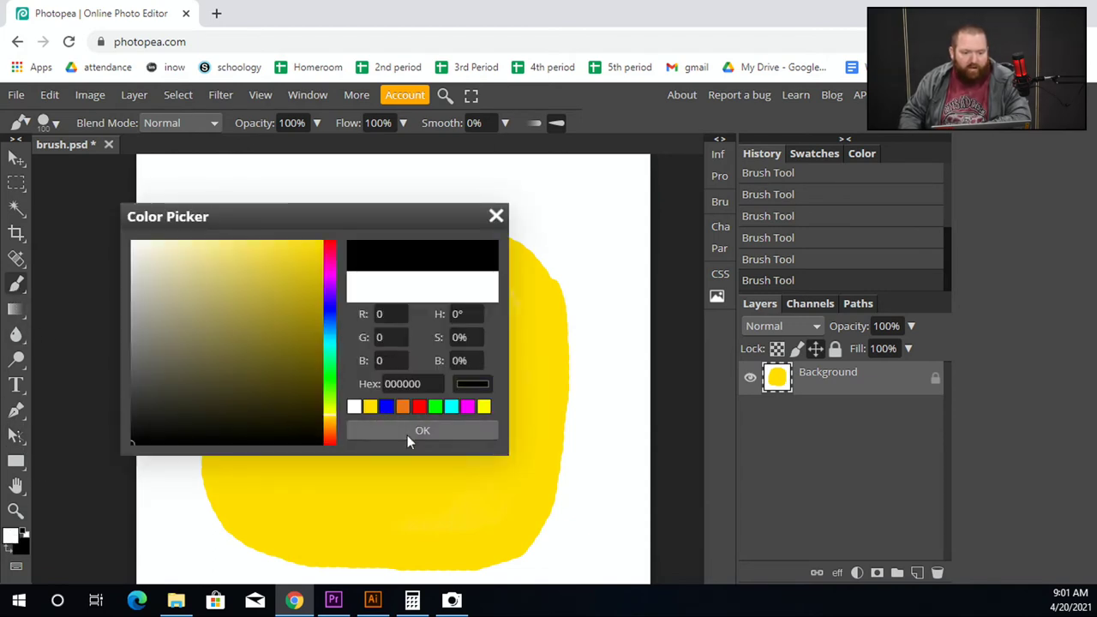
click(409, 432)
Try painting two black eyes and a wavy mouth directly on the Background layer's yellow shape.
click(314, 337)
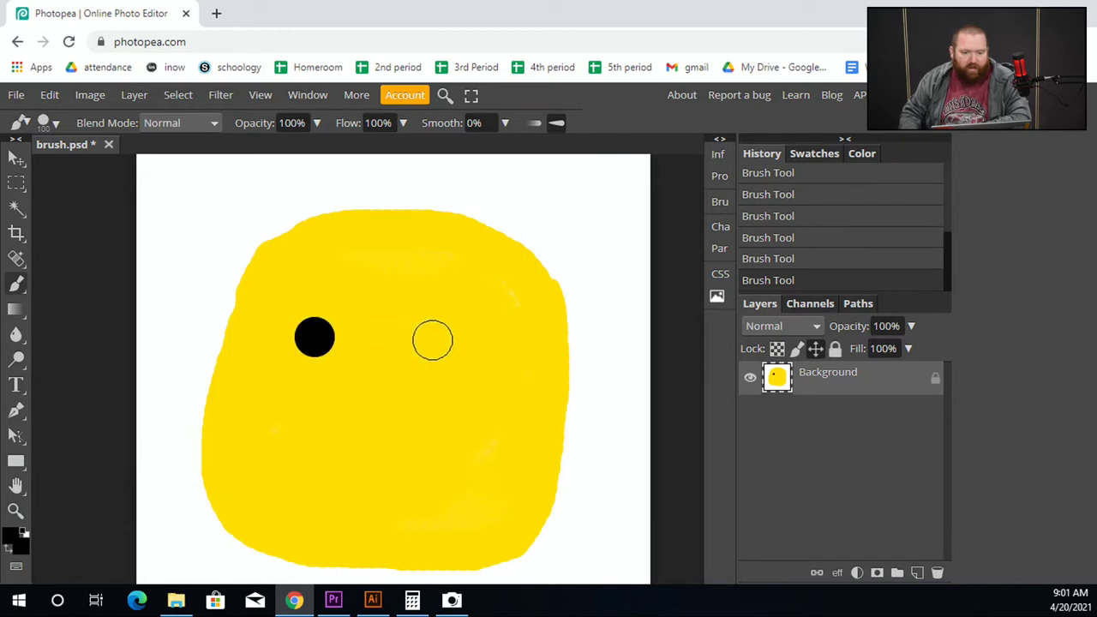
click(474, 343)
mouse_move(280, 421)
mouse_down()
mouse_move(469, 451)
mouse_move(506, 433)
mouse_up()
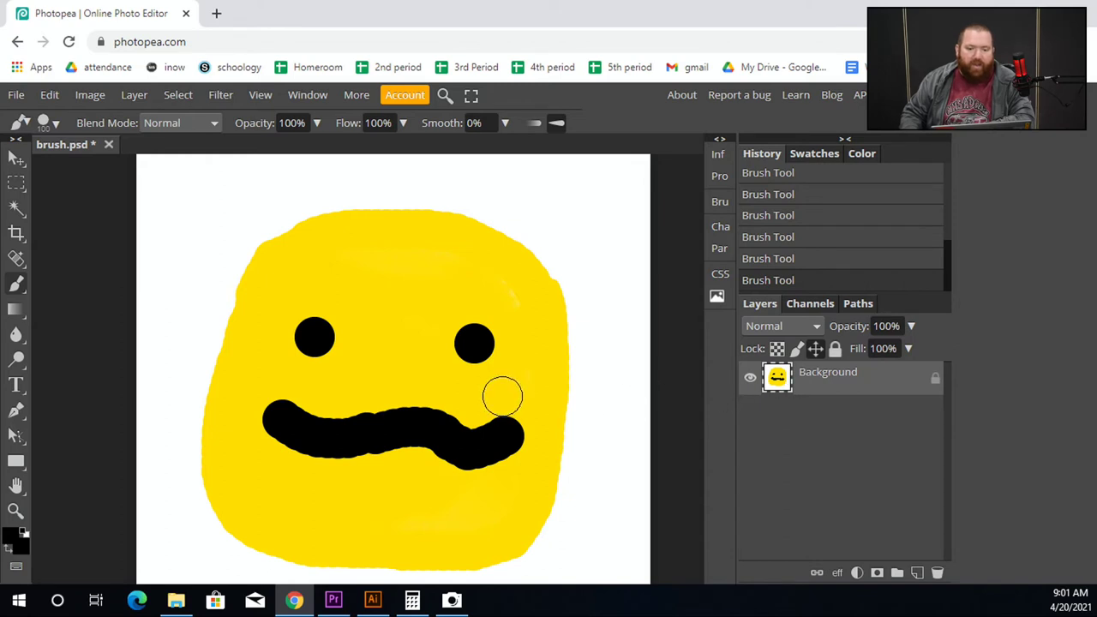
scroll(481, 428, up, 5)
scroll(481, 428, down, 5)
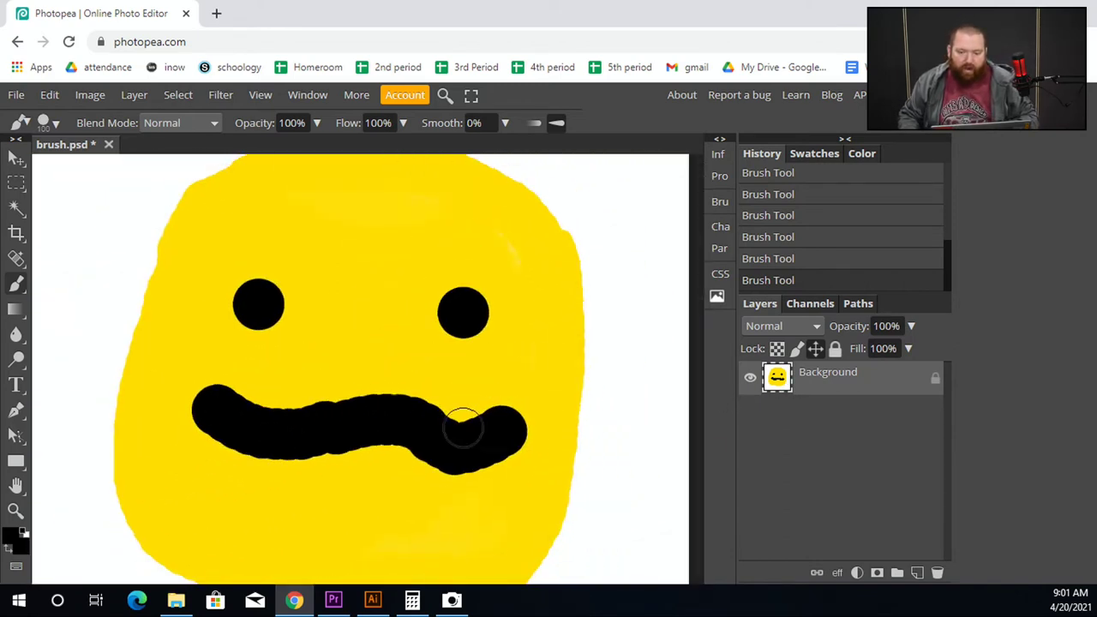
scroll(454, 420, down, 2)
scroll(406, 354, up, 2)
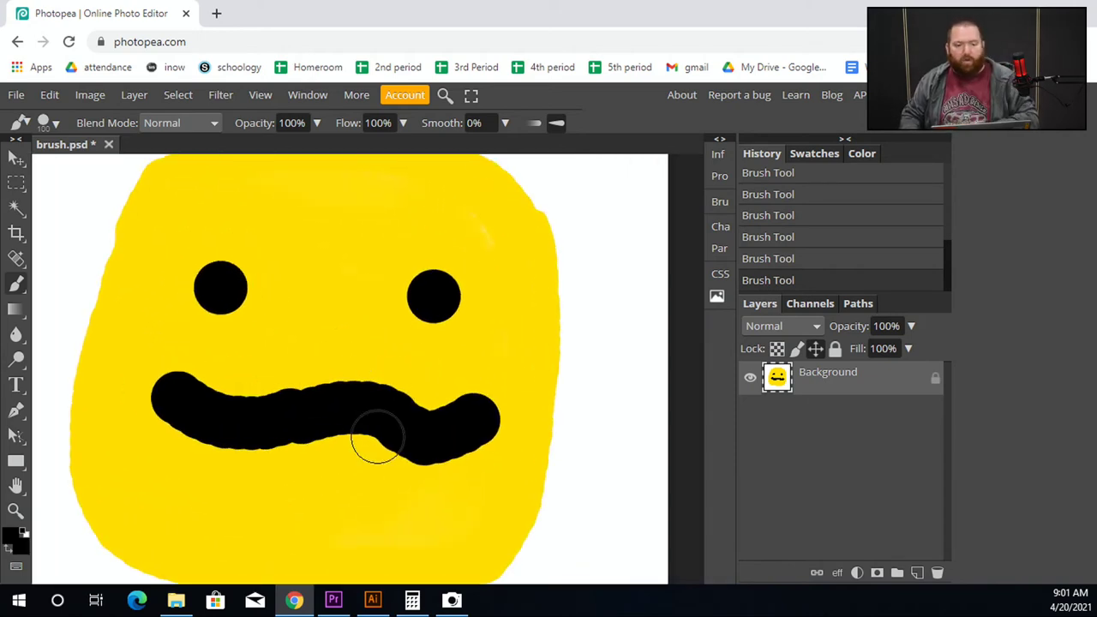
Undo the mouth stroke and both eye dots painted on the Background layer.
key(ctrl+z)
key(ctrl+z)
key(ctrl+z)
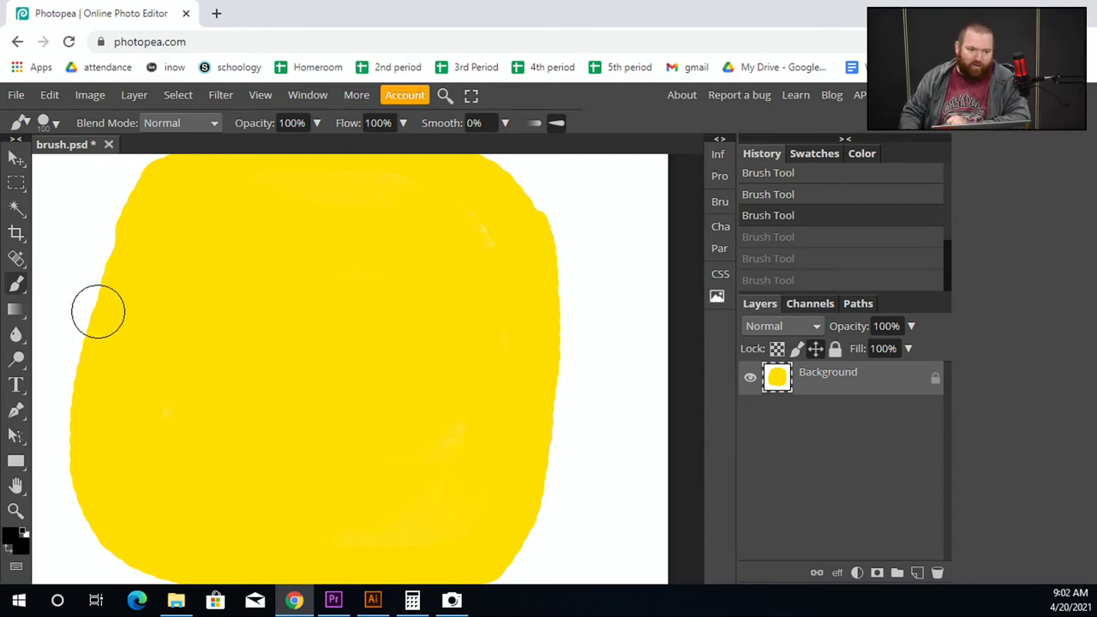
Add a new layer above the Background and paint two black eyes and a curved smile on it.
click(49, 94)
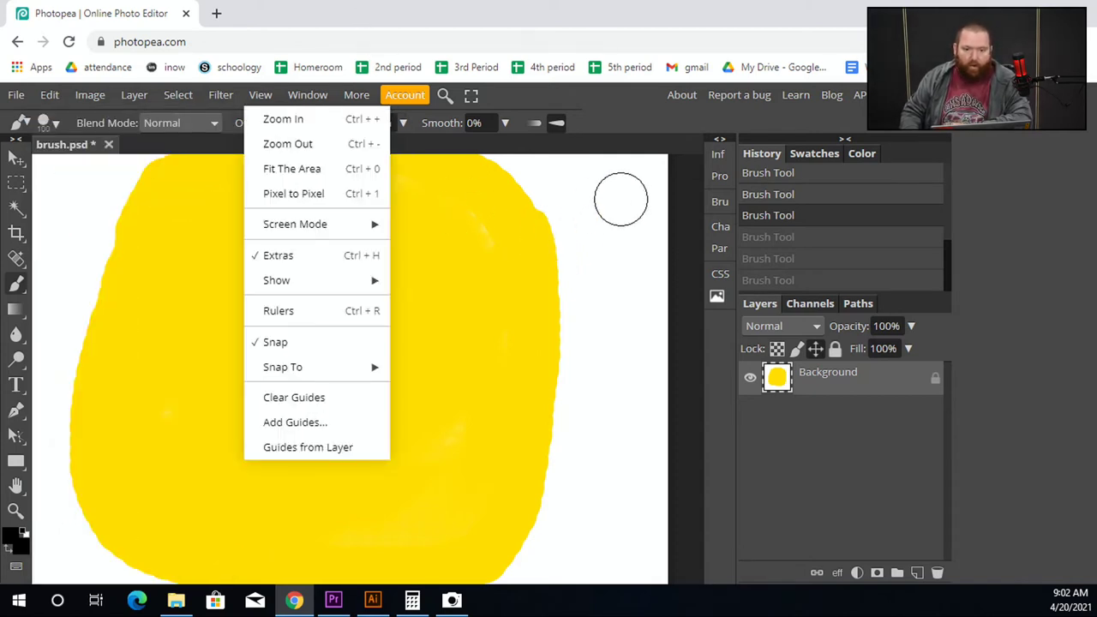
click(768, 430)
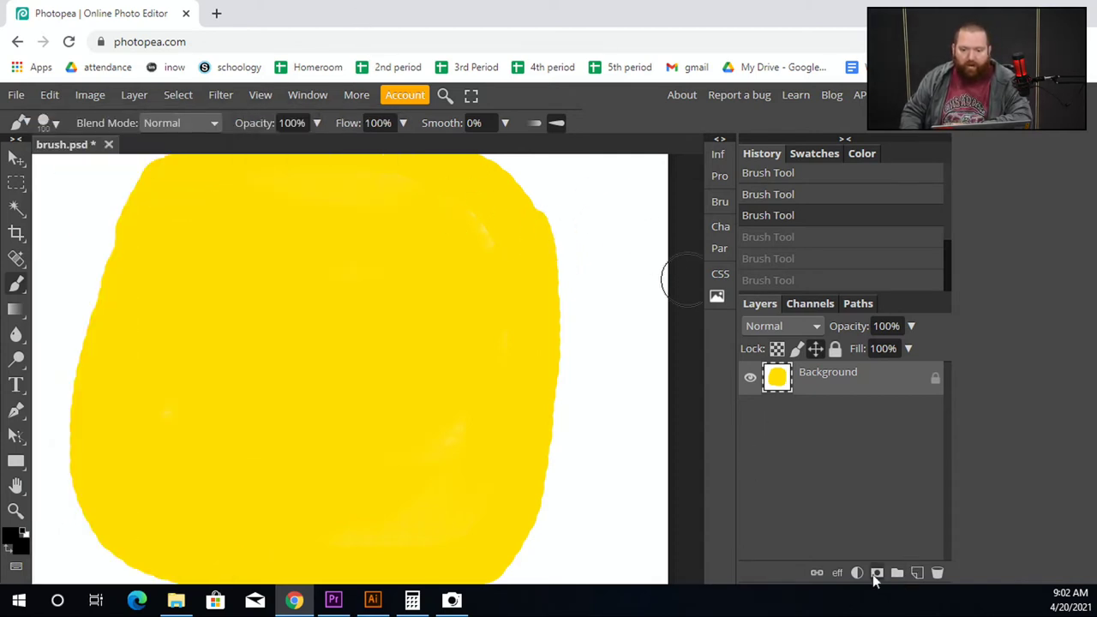
click(916, 572)
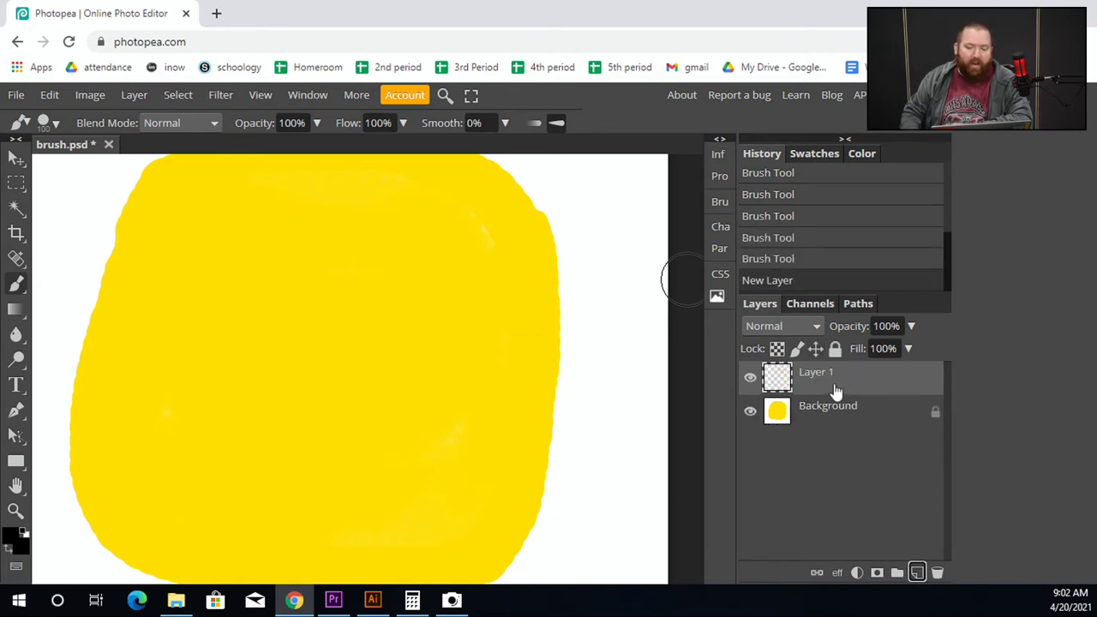
click(235, 277)
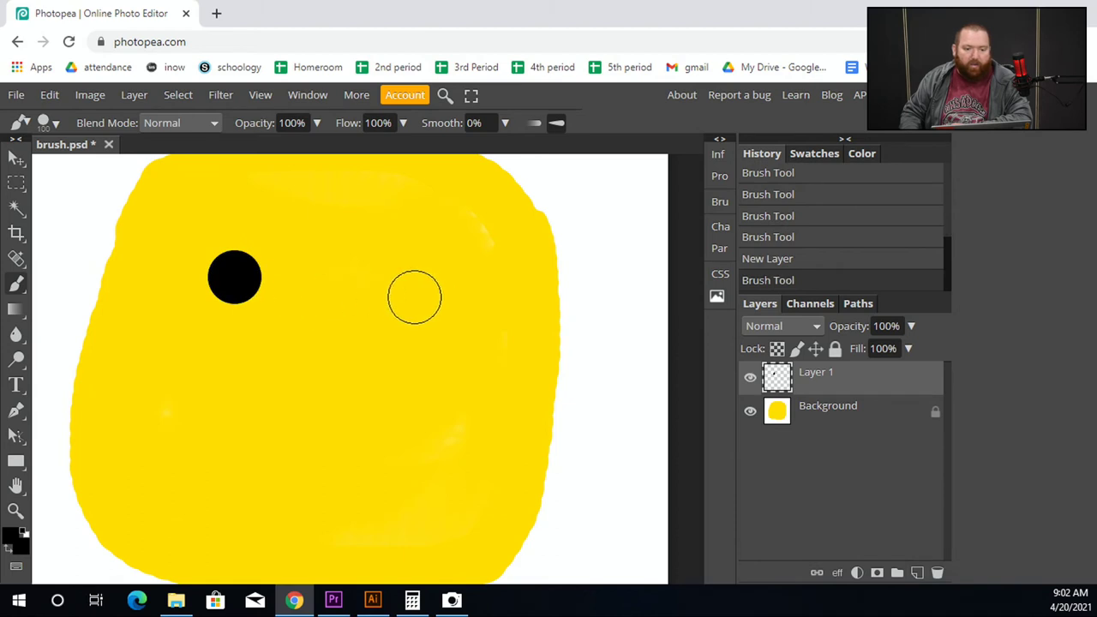
click(428, 277)
mouse_move(178, 362)
mouse_down()
mouse_move(194, 390)
mouse_move(250, 427)
mouse_move(313, 442)
mouse_move(392, 431)
mouse_move(490, 381)
mouse_up()
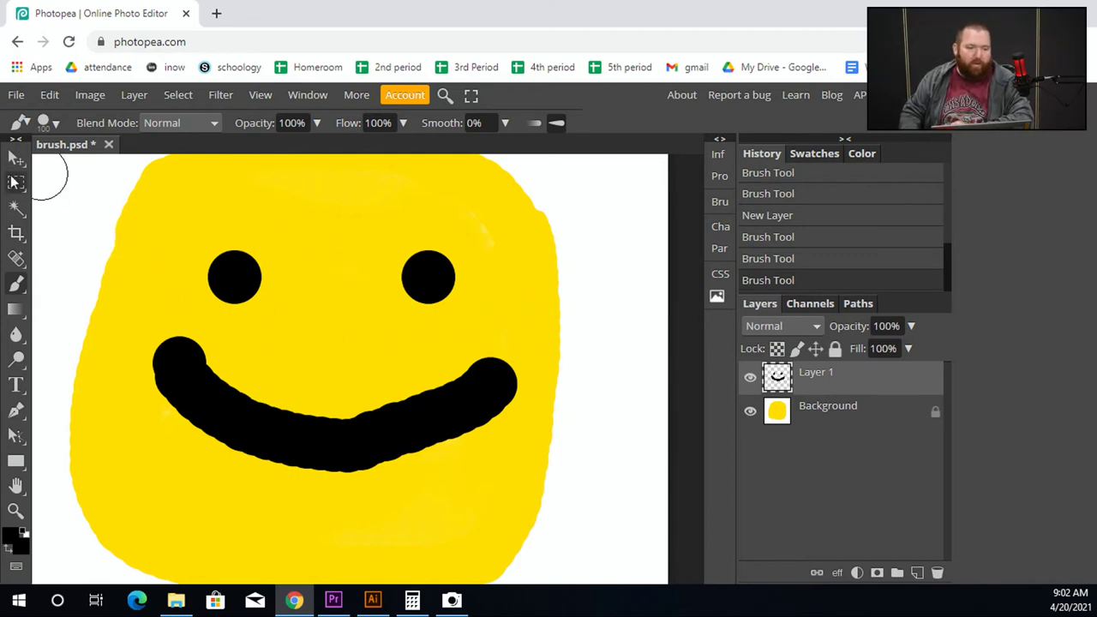
Move and free-transform the painted face on the yellow shape, scaling it to about 95% width and 110% height.
click(16, 157)
drag(437, 409, 456, 377)
drag(539, 440, 518, 461)
drag(420, 412, 443, 425)
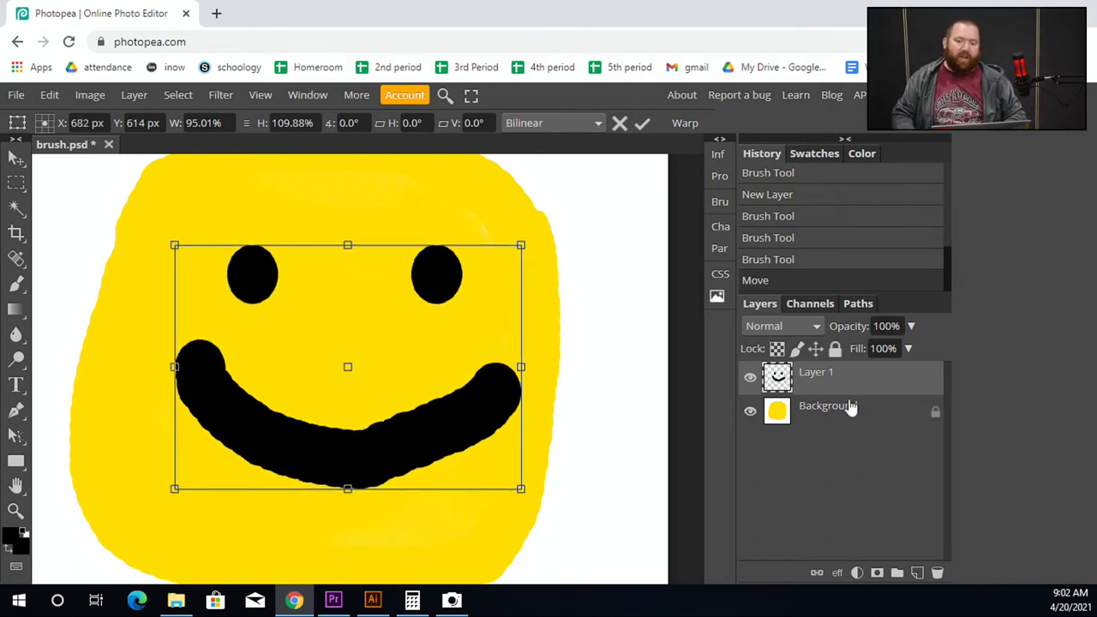
click(821, 373)
Rename the face layer as smile.
double_click(823, 375)
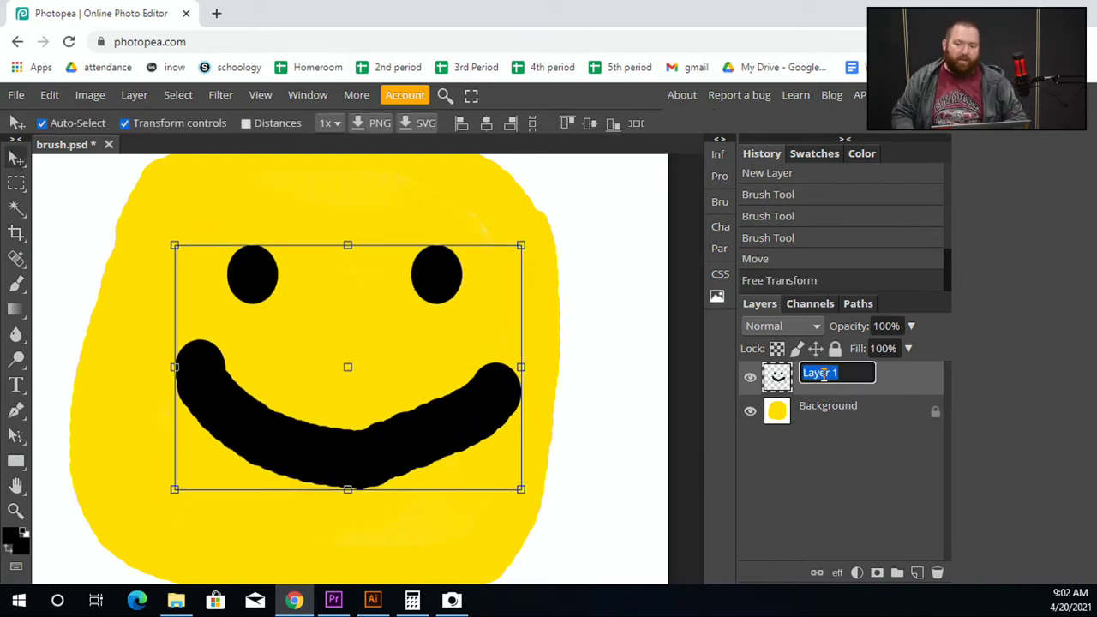
text(smile)
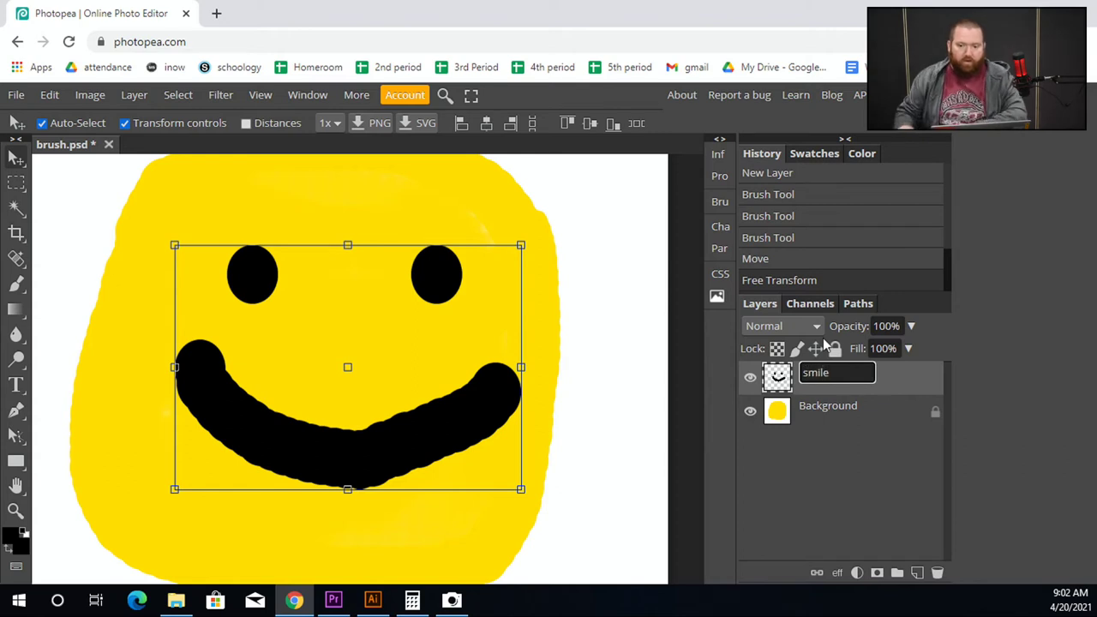
key(Return)
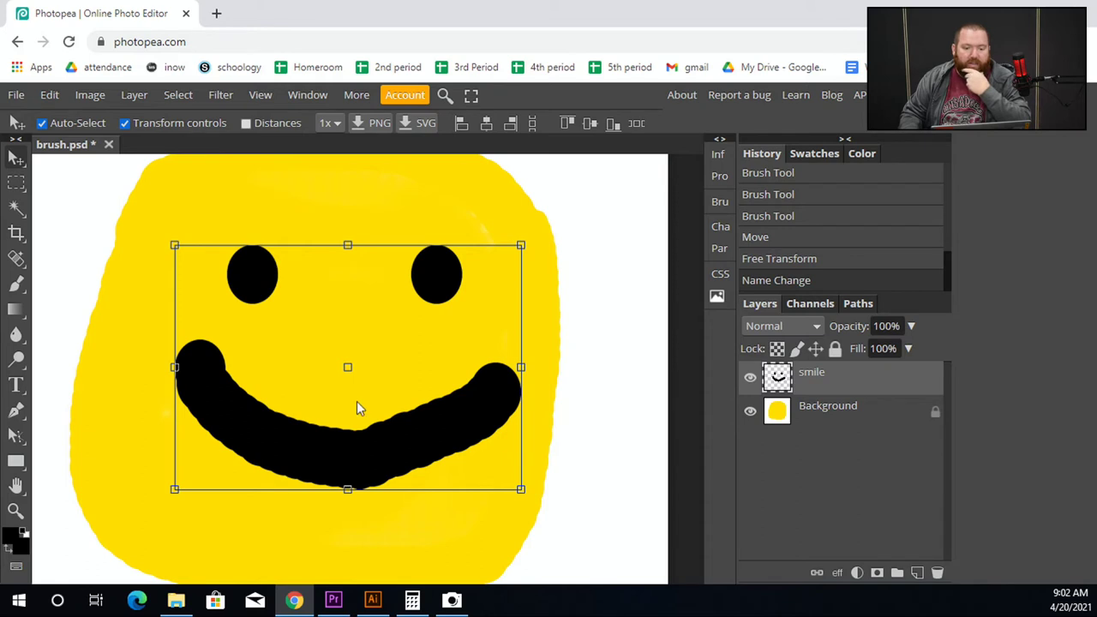
Add another new layer and move it beneath the Background layer.
scroll(357, 408, down, 3)
scroll(355, 419, up, 2)
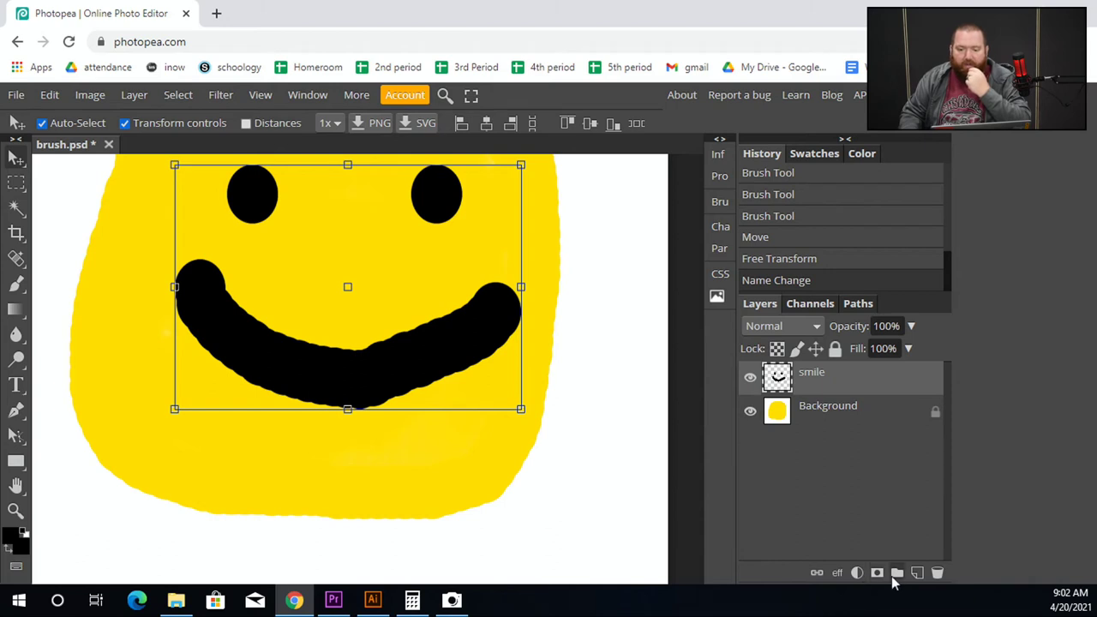
click(918, 572)
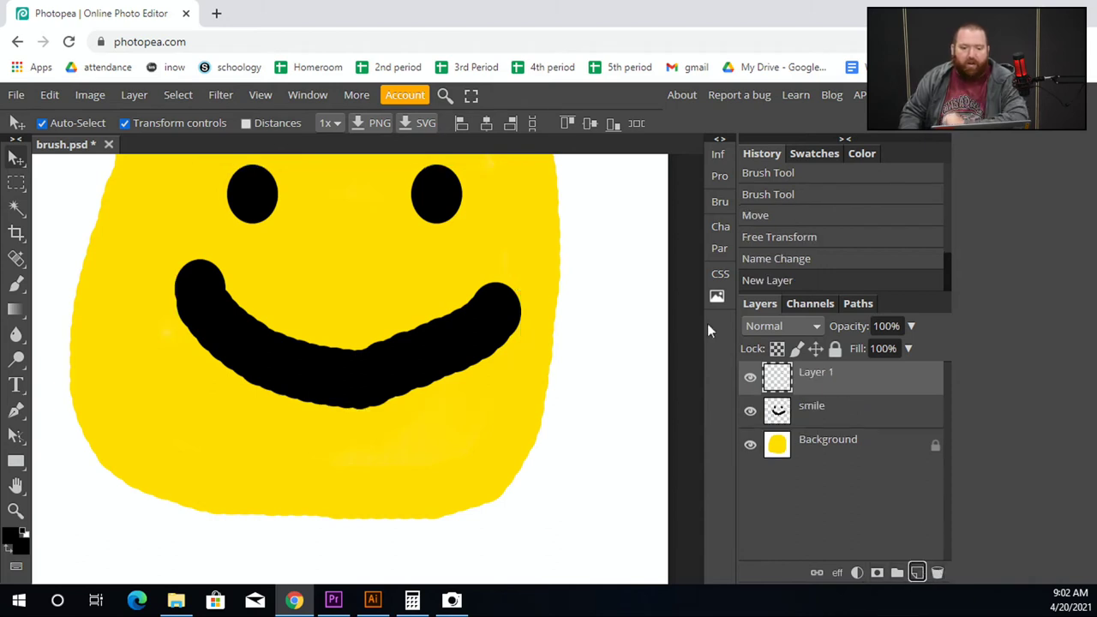
drag(837, 385, 839, 475)
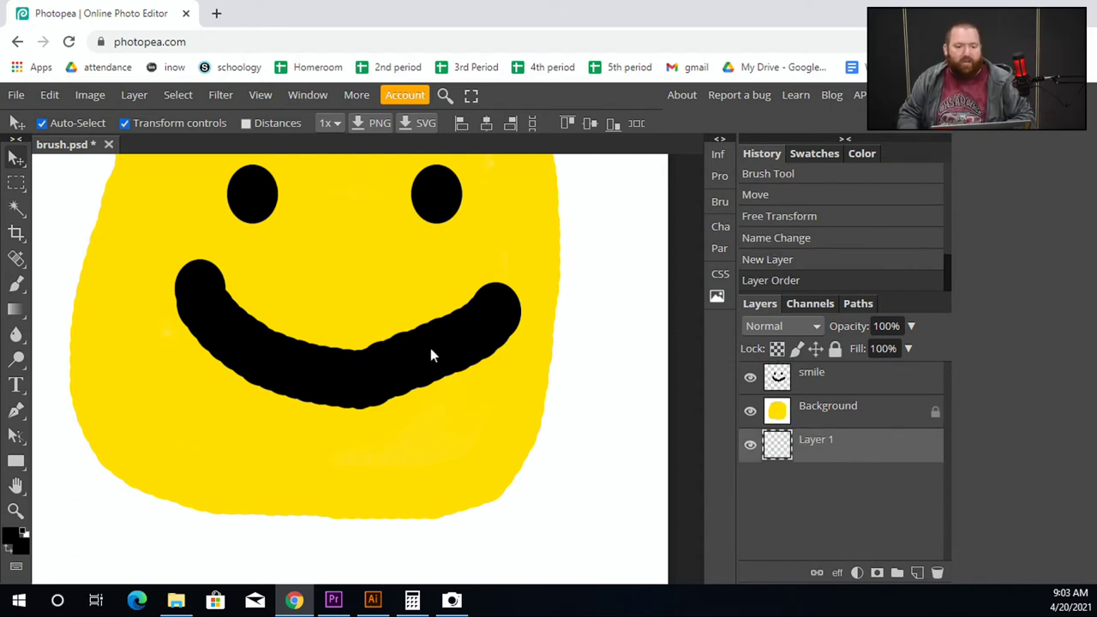
Choose the textured 7 px brush preset and lower the brush opacity to 50%.
scroll(420, 351, down, 3)
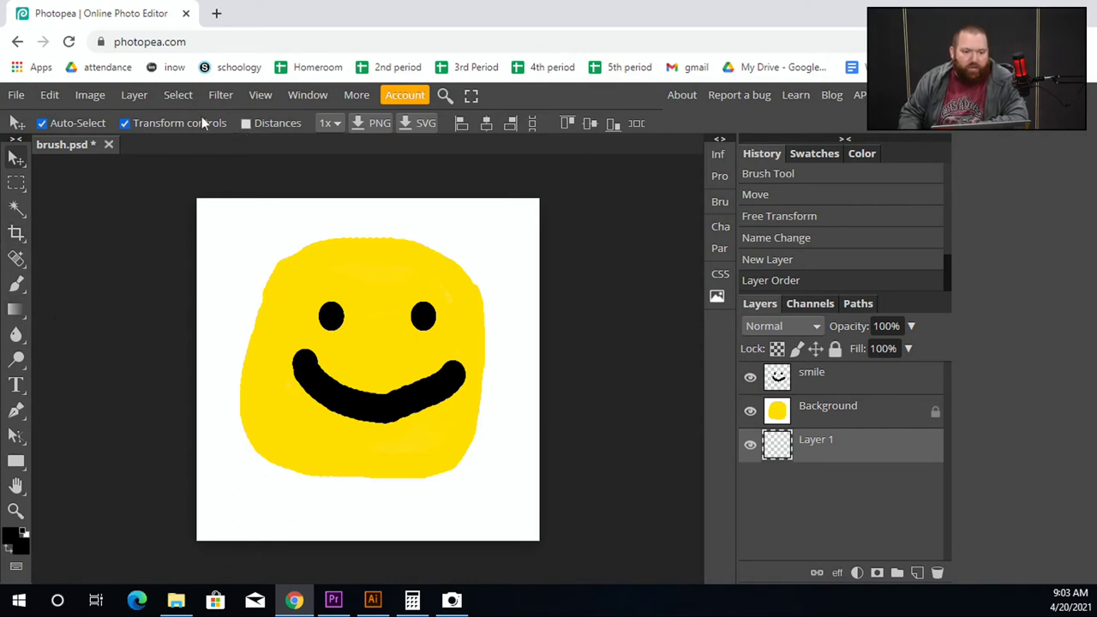
click(17, 284)
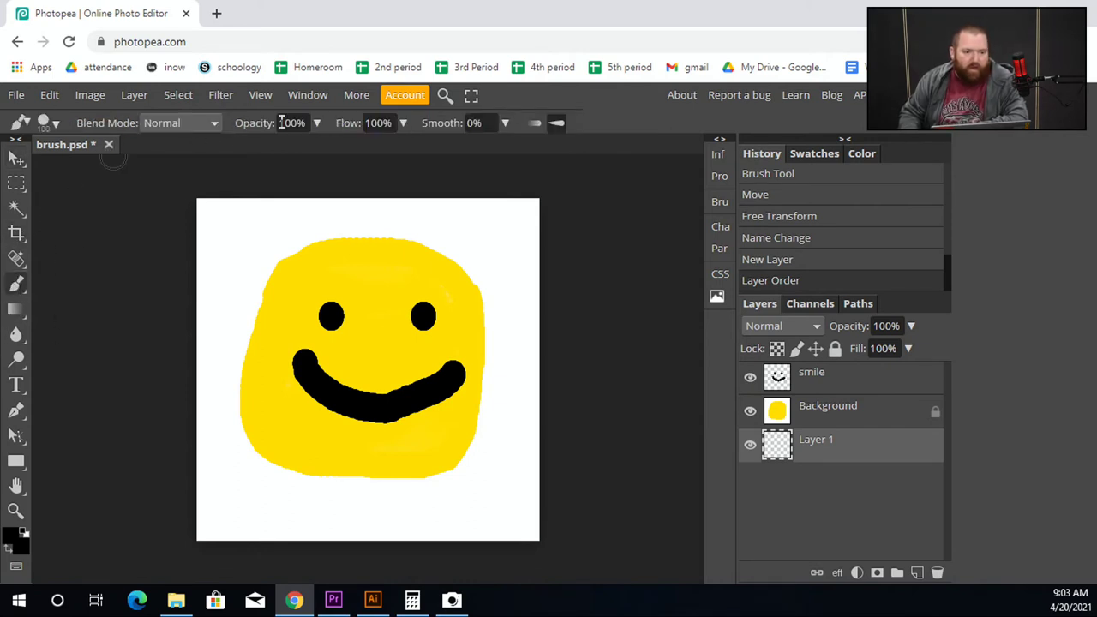
click(52, 127)
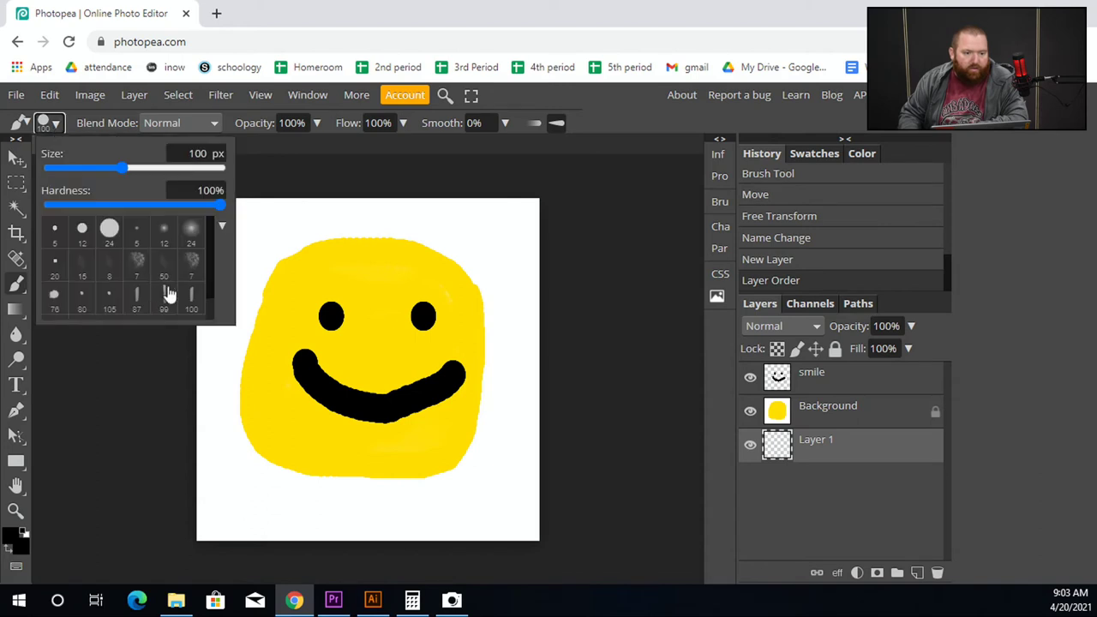
click(192, 266)
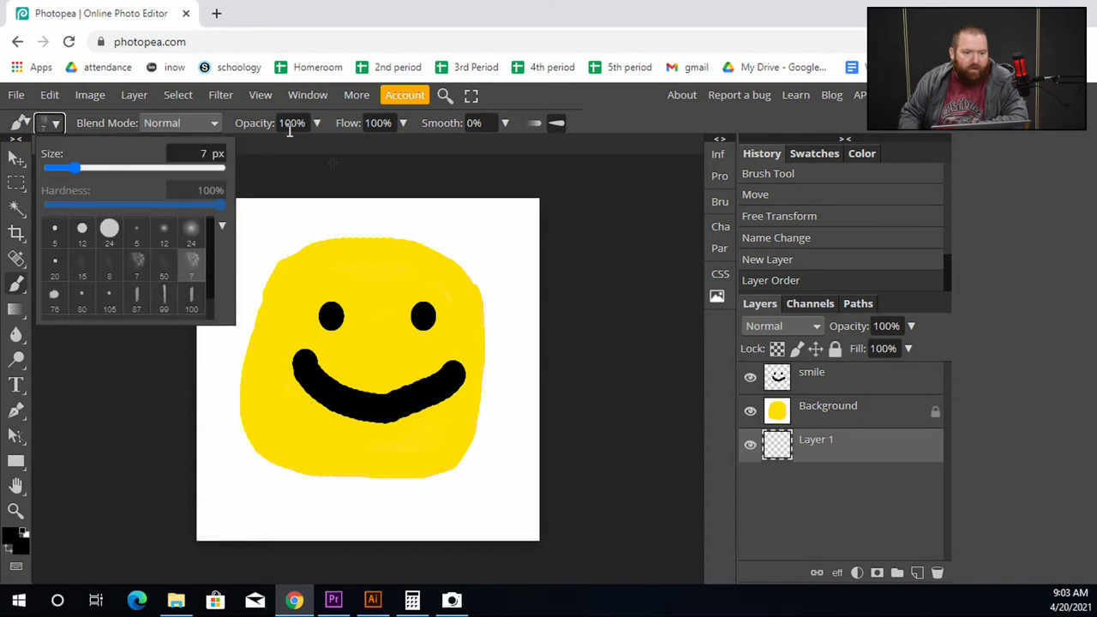
click(190, 126)
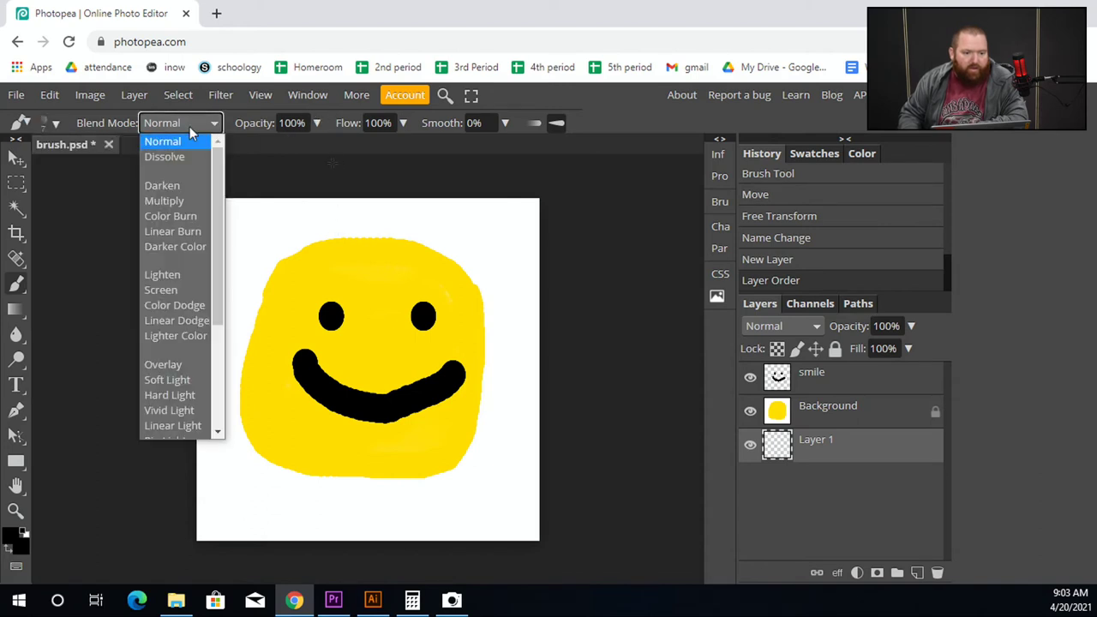
click(189, 126)
click(317, 122)
drag(321, 149, 281, 148)
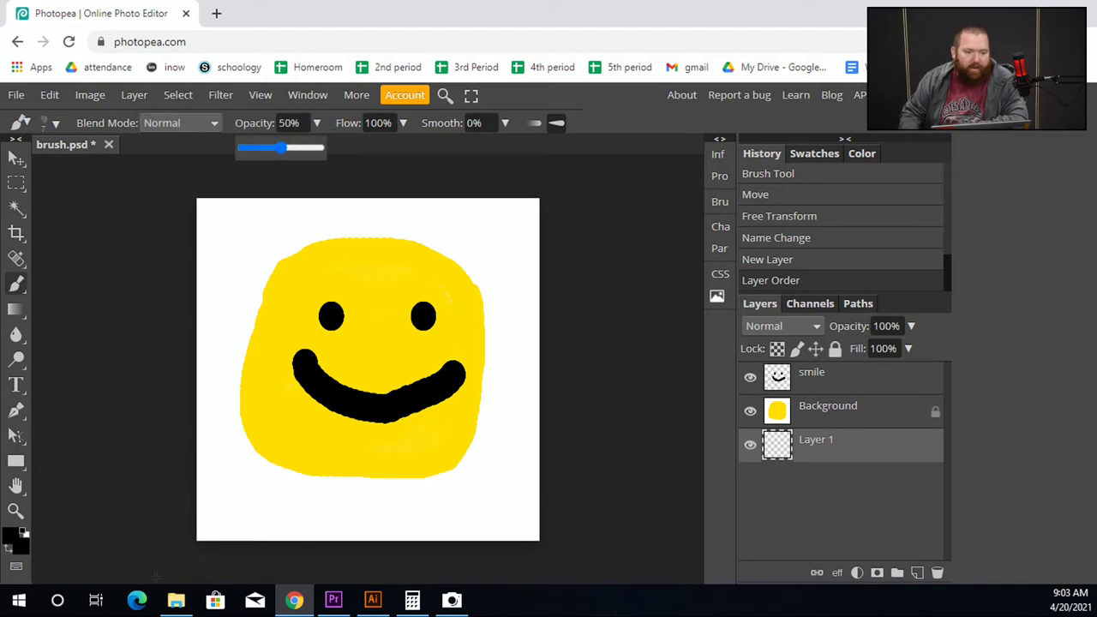
Set the foreground colour to the recently used orange.
click(11, 538)
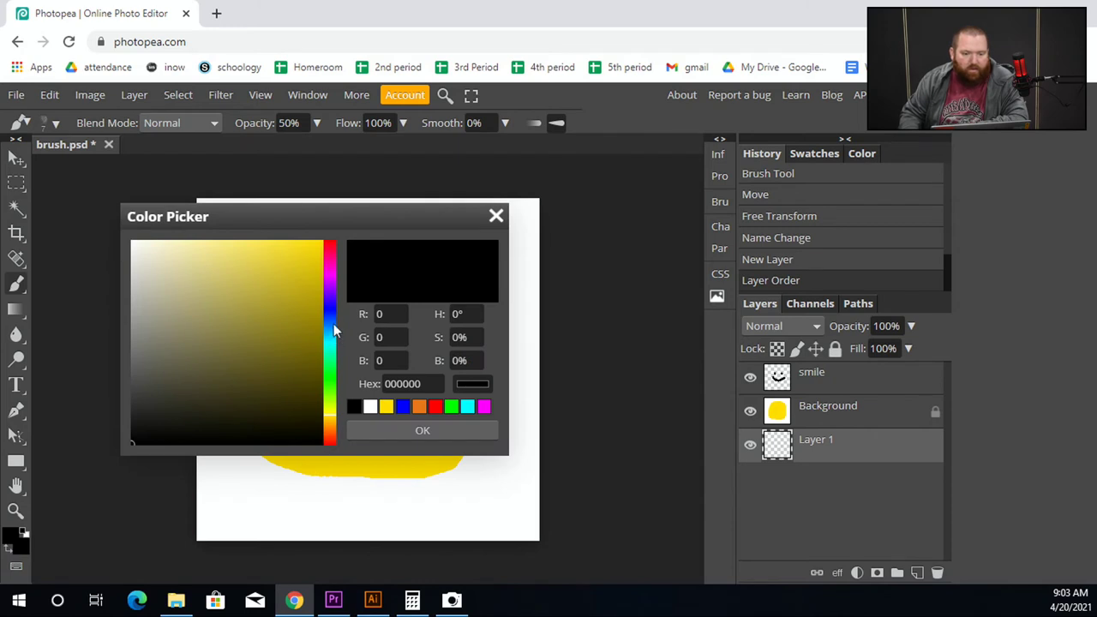
drag(335, 384, 334, 364)
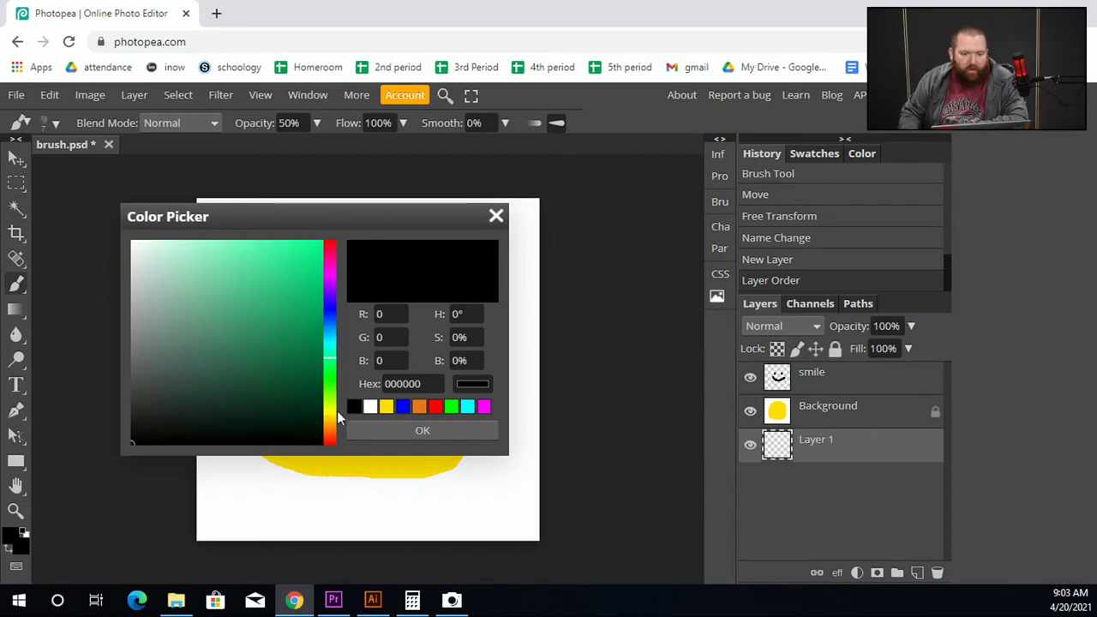
mouse_move(330, 418)
mouse_down()
mouse_move(334, 440)
mouse_move(333, 423)
mouse_up()
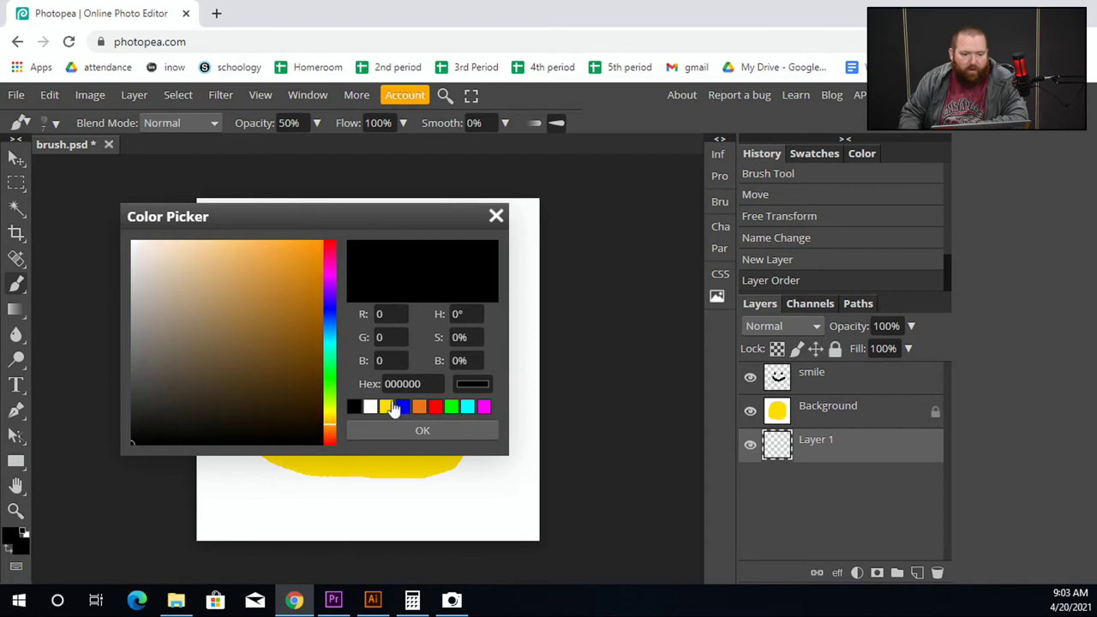
click(419, 407)
click(414, 434)
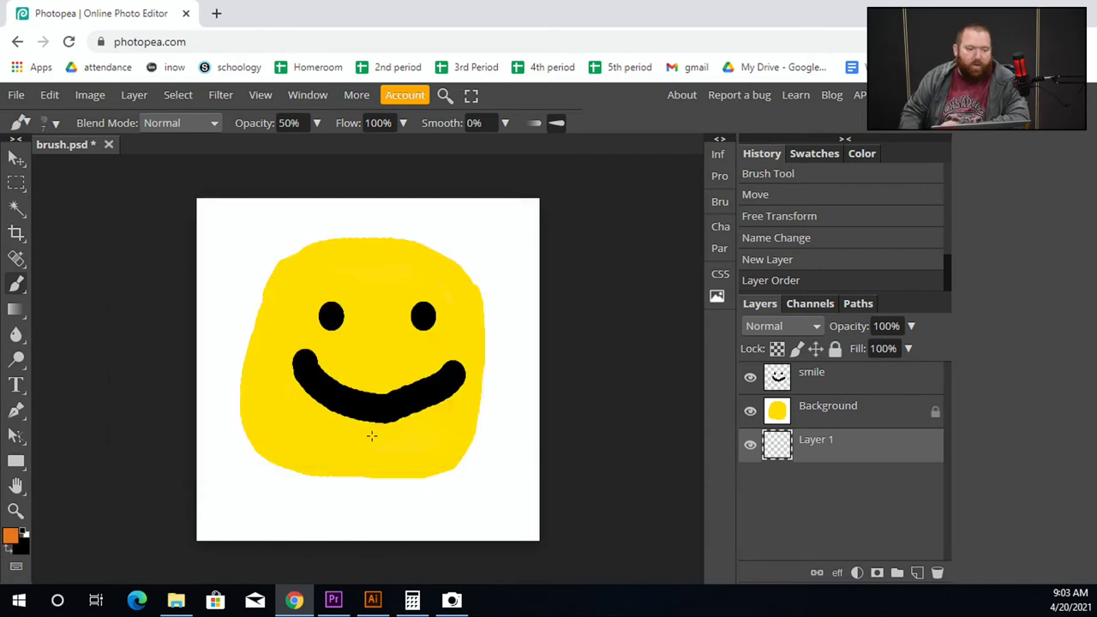
Enlarge the textured brush to 250 px and paint orange texture across Layer 1 beneath the Background.
drag(345, 278, 281, 303)
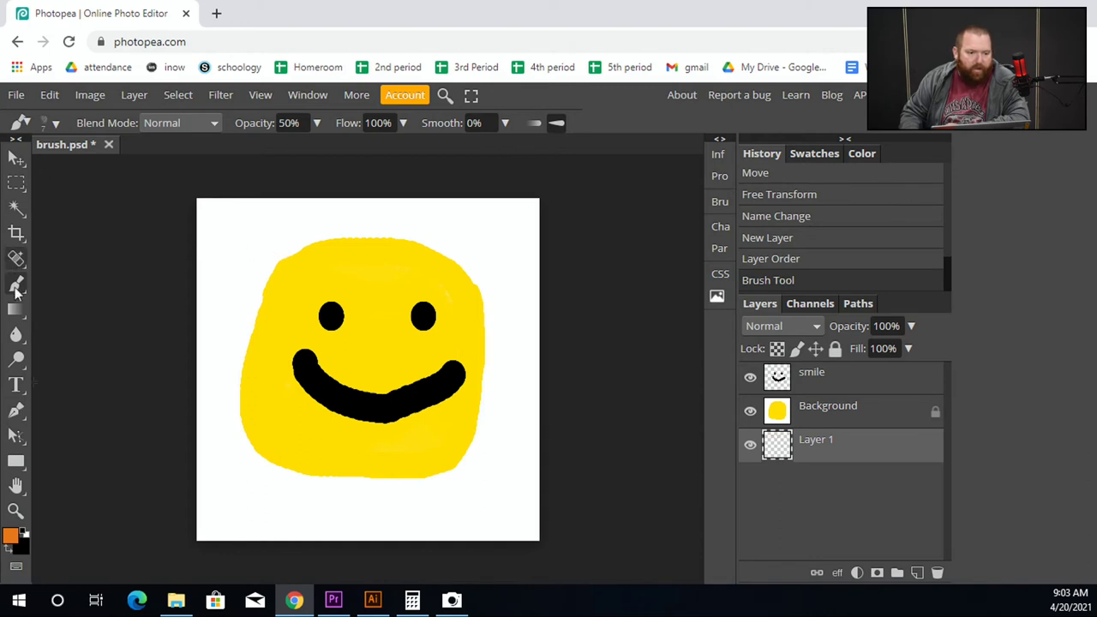
click(56, 124)
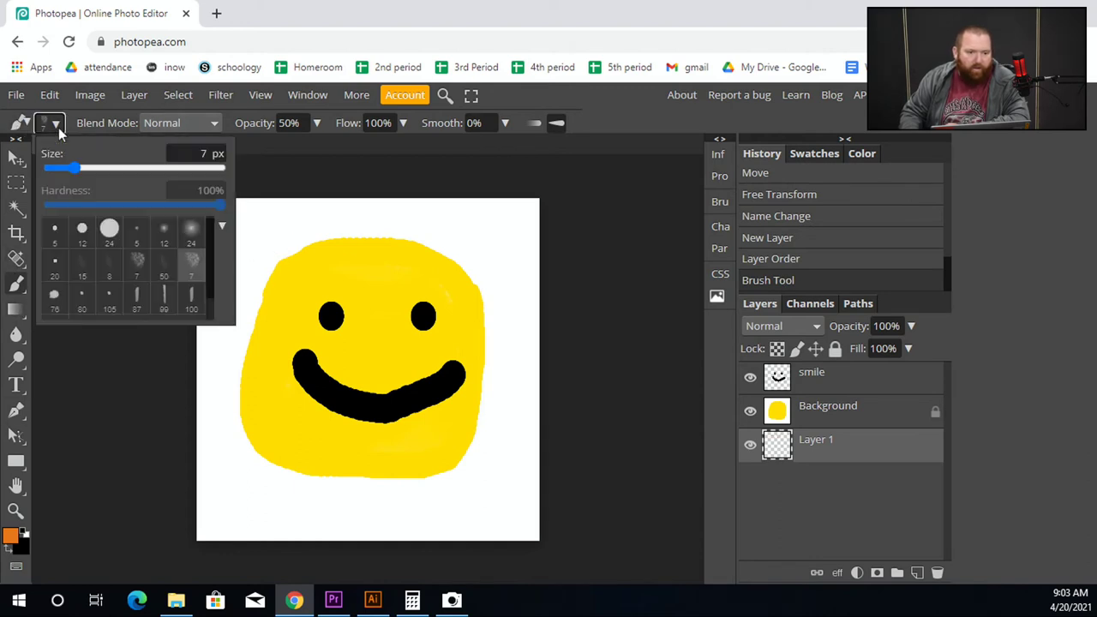
click(267, 246)
click(314, 252)
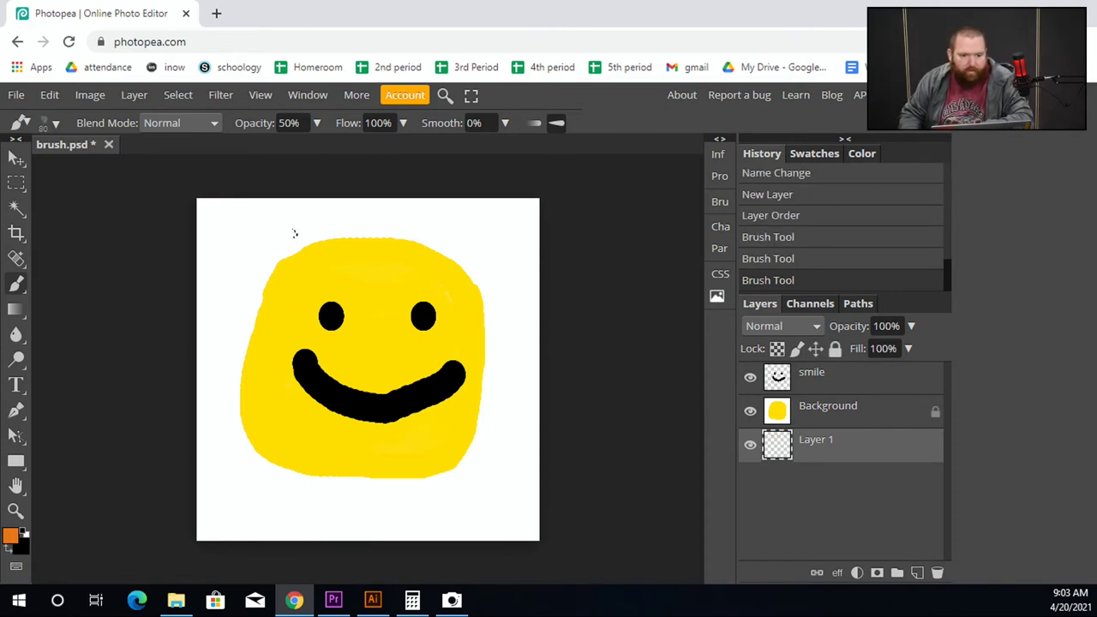
click(355, 252)
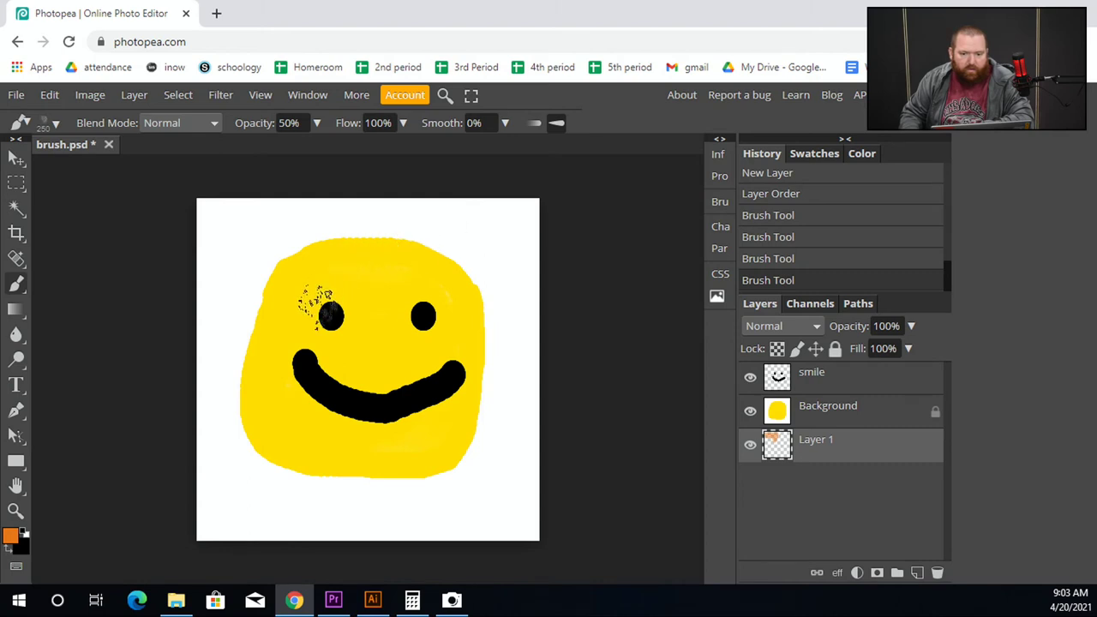
click(469, 426)
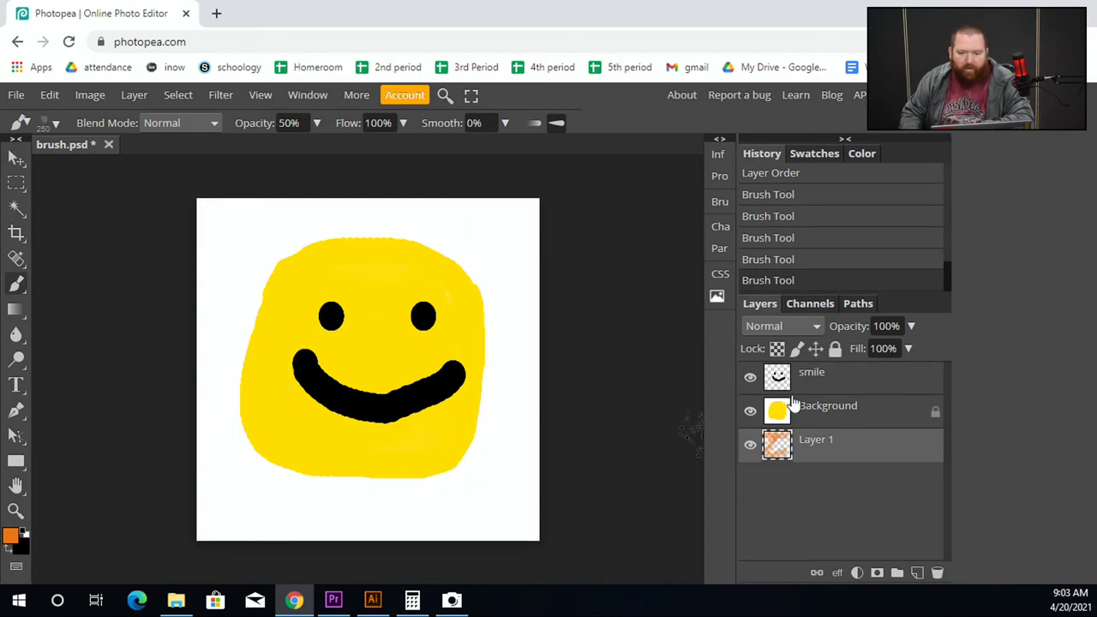
Unlock the Background layer.
click(922, 417)
click(935, 415)
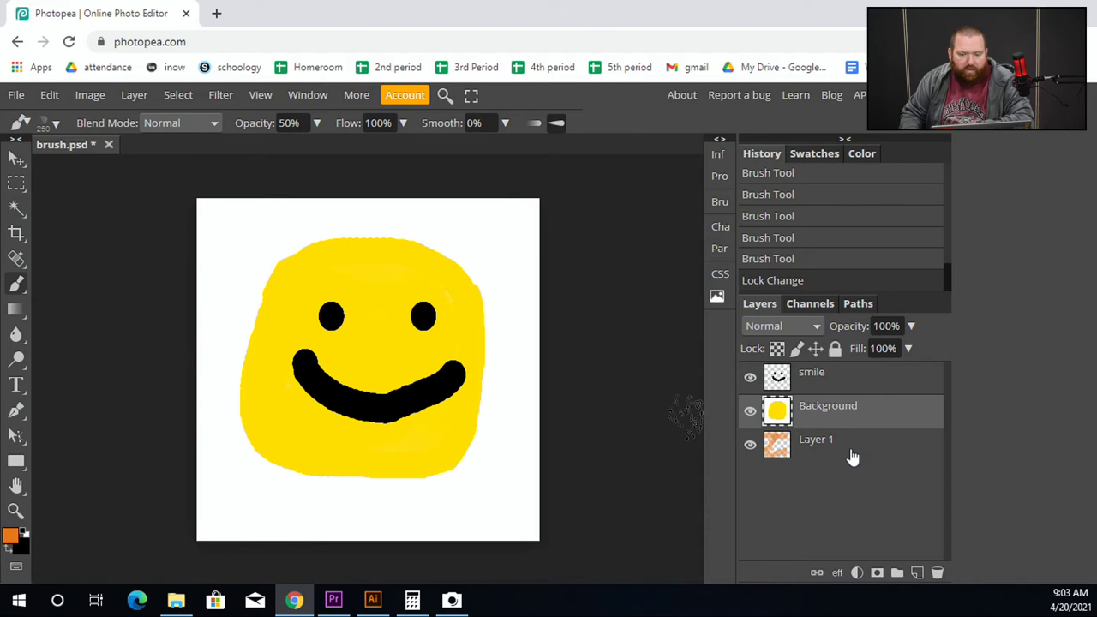
Move Layer 1 above the Background layer and hide it.
drag(852, 459, 852, 405)
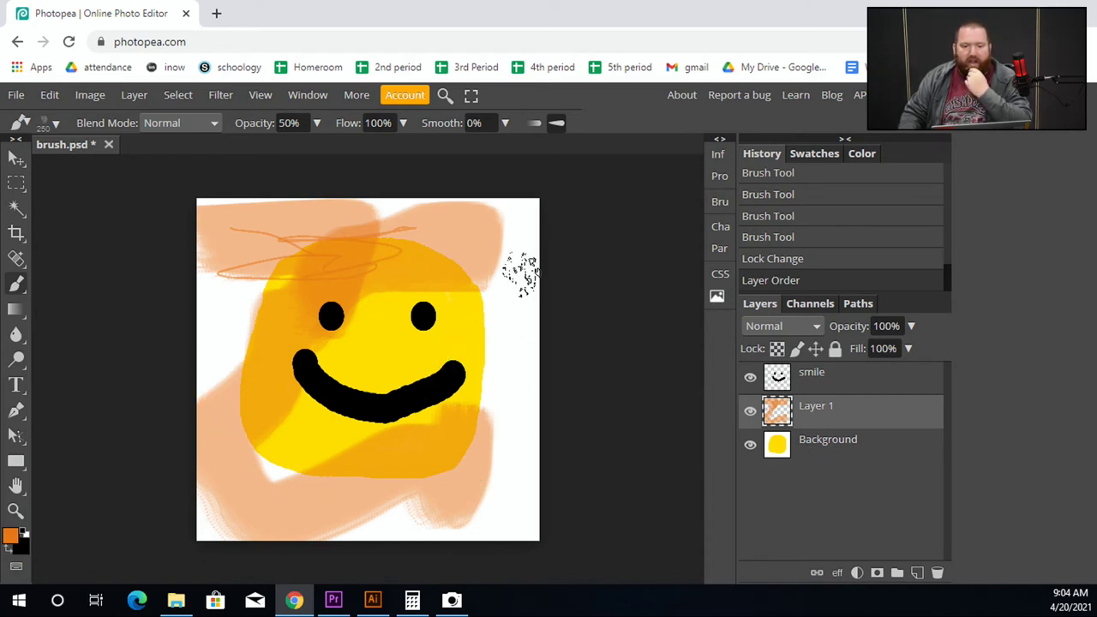
click(749, 412)
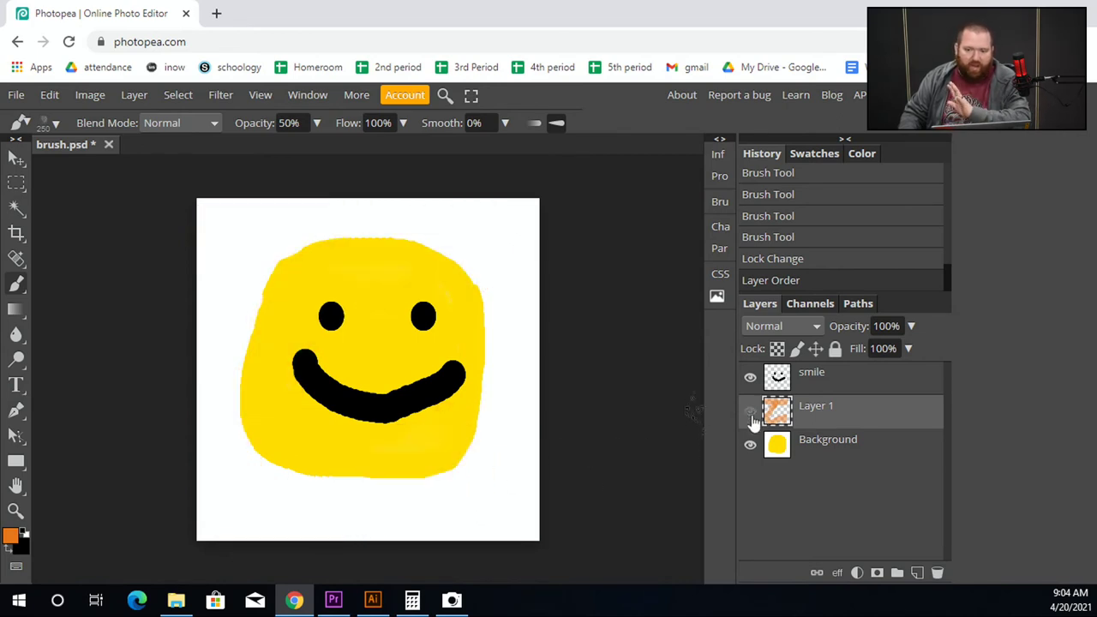
Make the Background layer active and choose the Quick Selection tool.
click(820, 464)
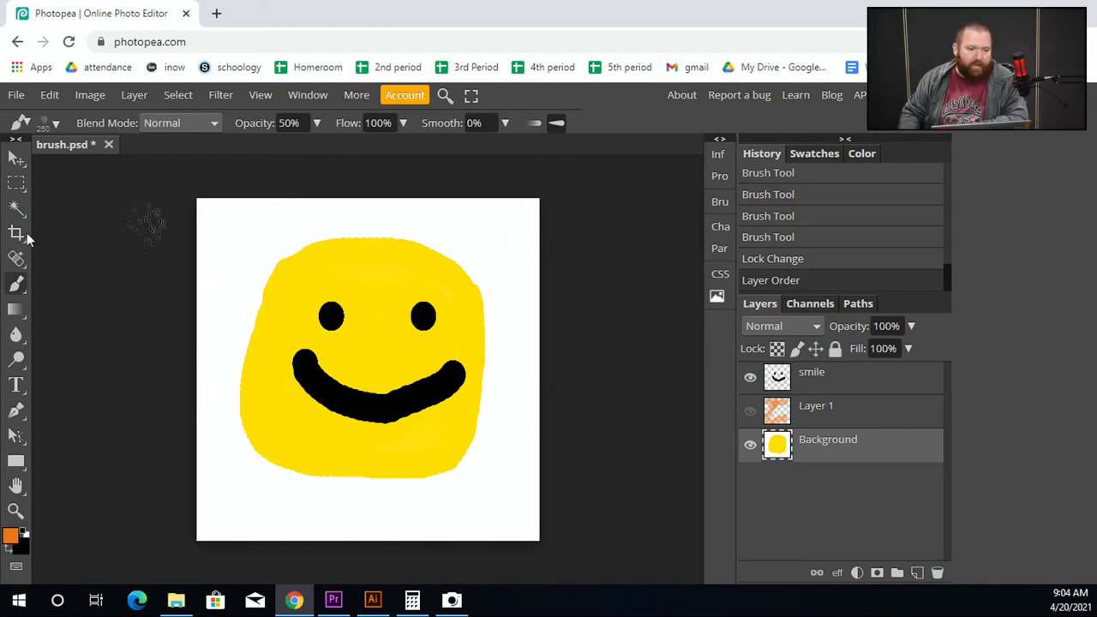
click(16, 259)
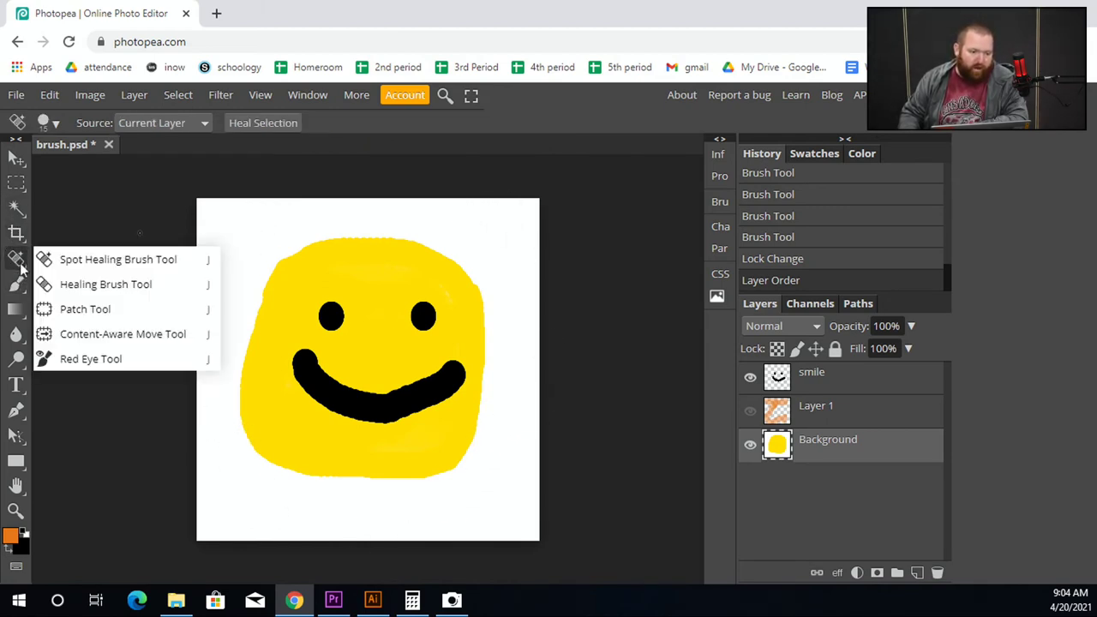
click(16, 207)
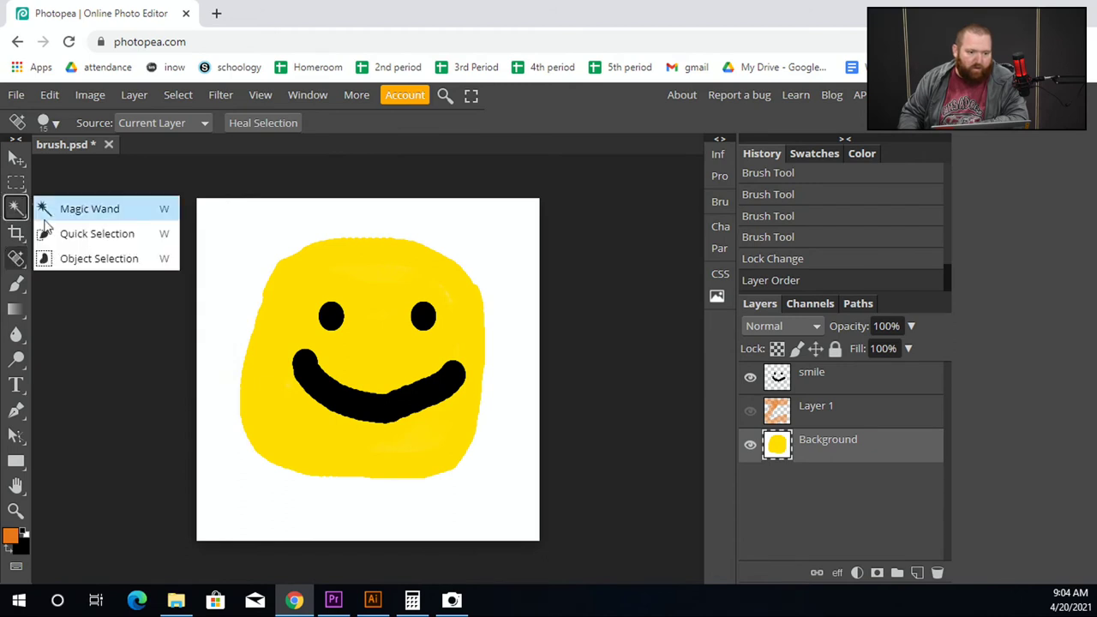
click(74, 232)
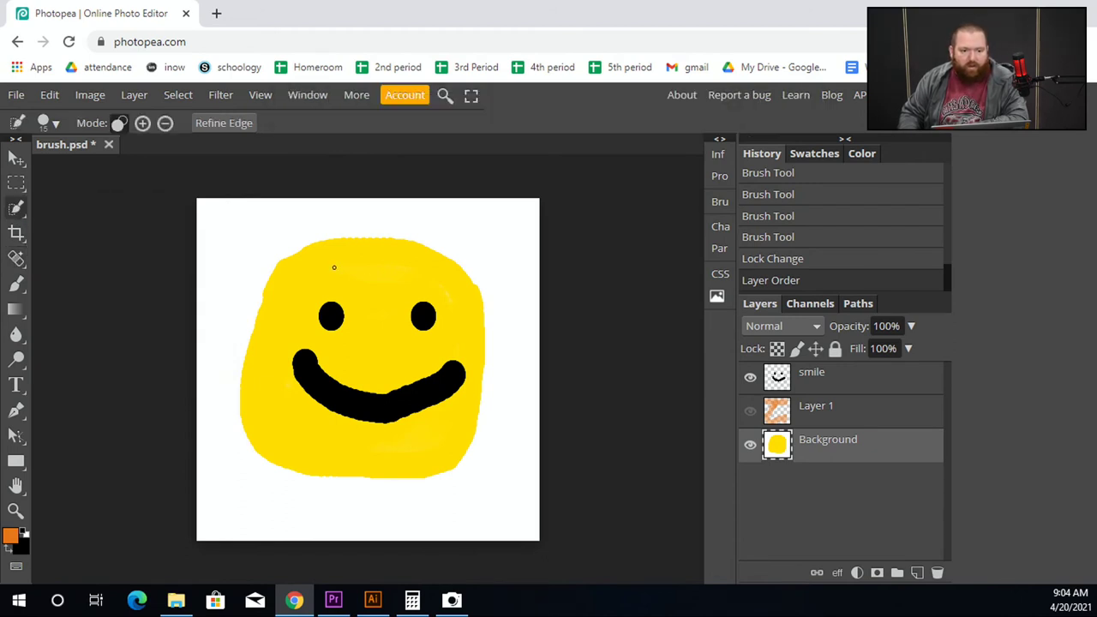
Try to isolate and delete the white area around the yellow face on the Background layer.
click(262, 218)
click(233, 285)
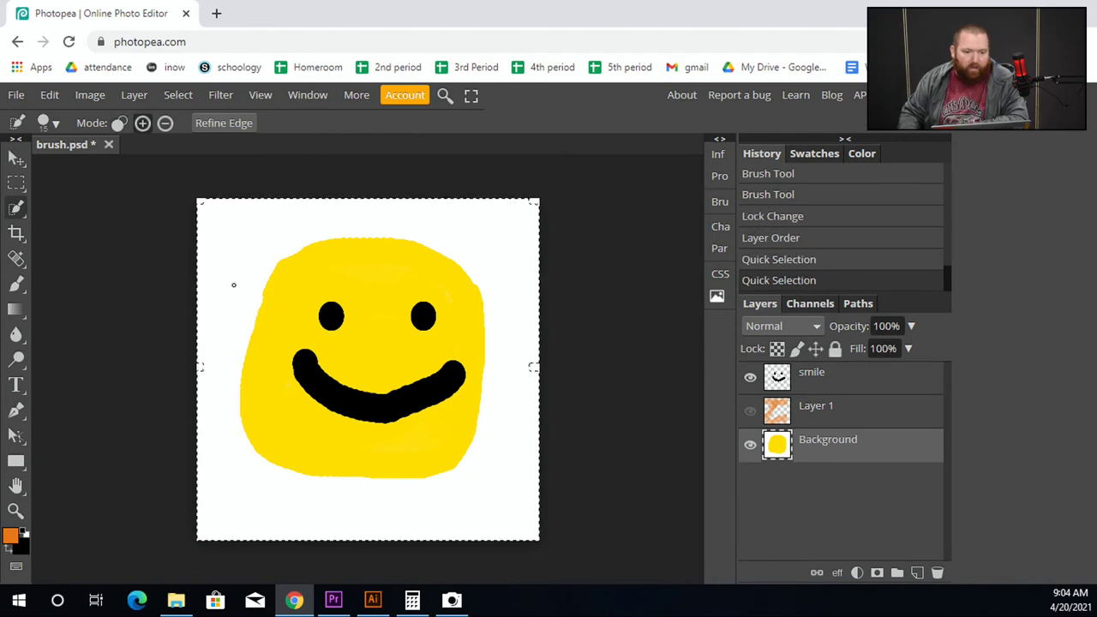
key(Delete)
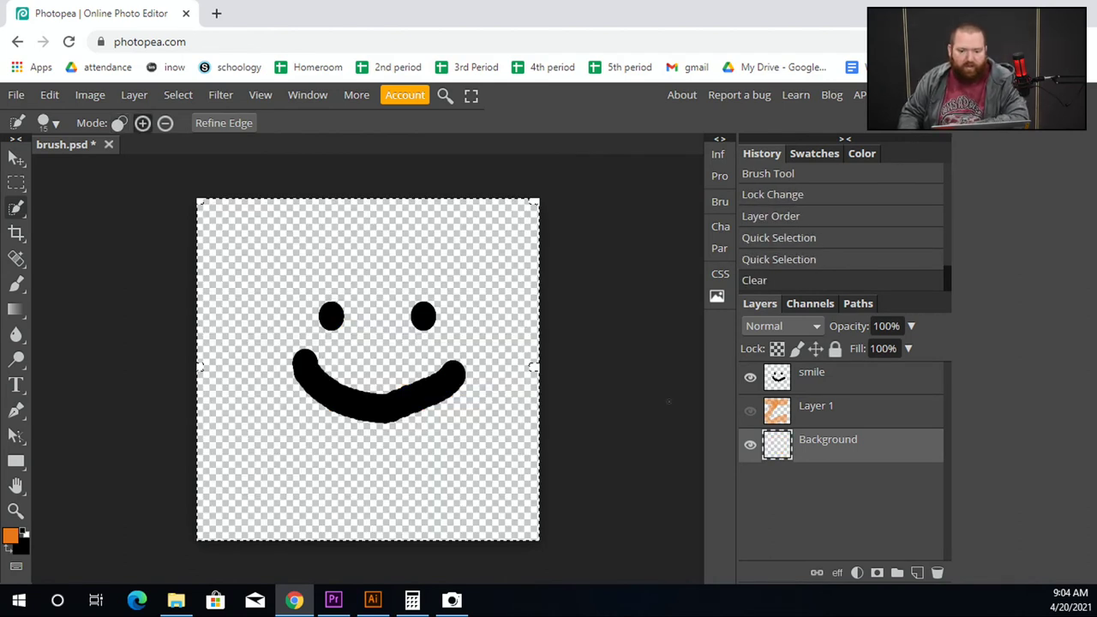
key(ctrl+z)
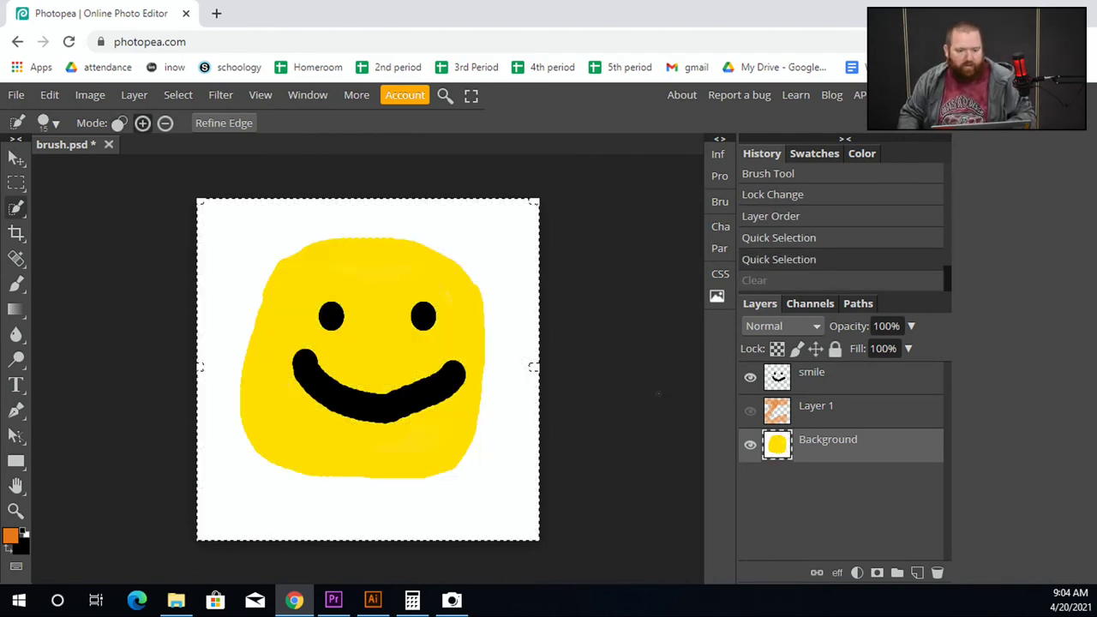
alt+click(383, 326)
click(380, 343)
key(ctrl+d)
Quick-select the yellow face, invert the selection, and delete the white surround from the Background layer.
click(385, 327)
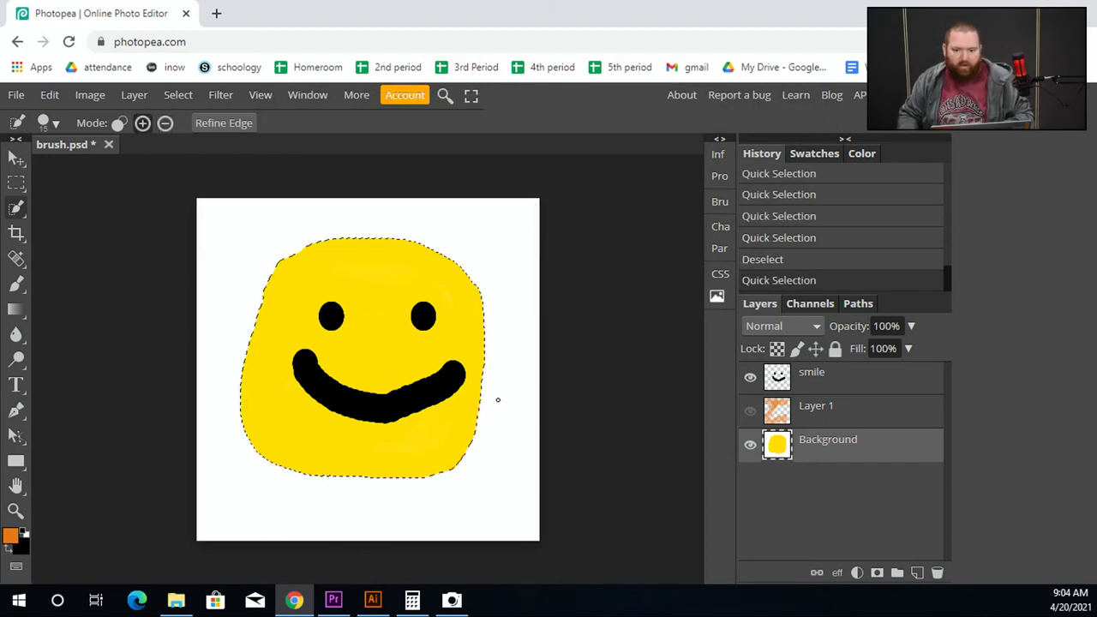
click(179, 94)
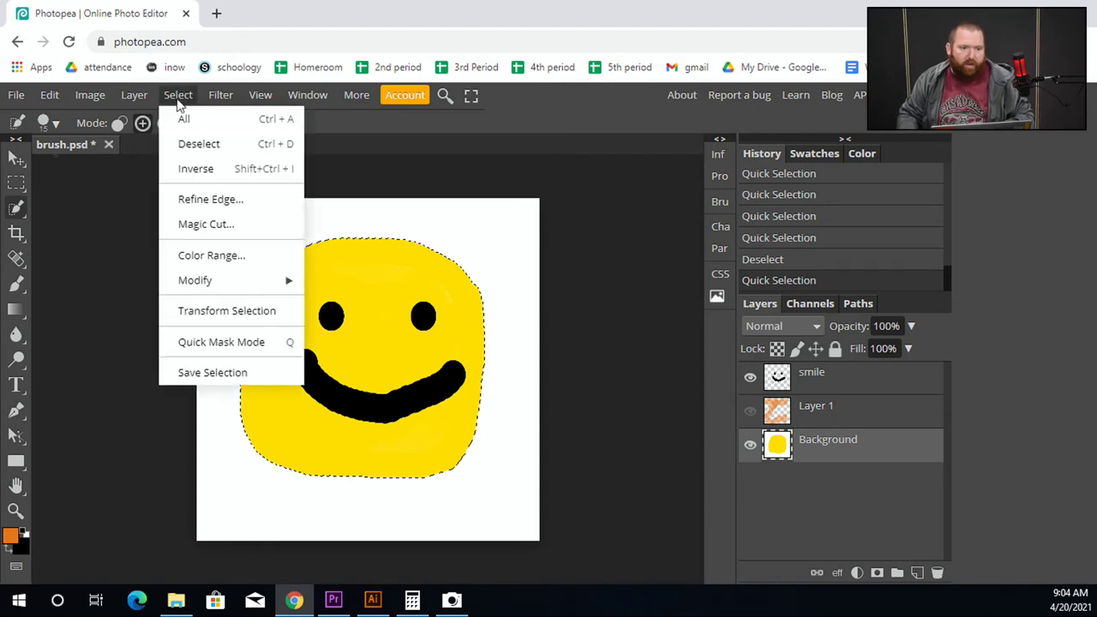
click(212, 168)
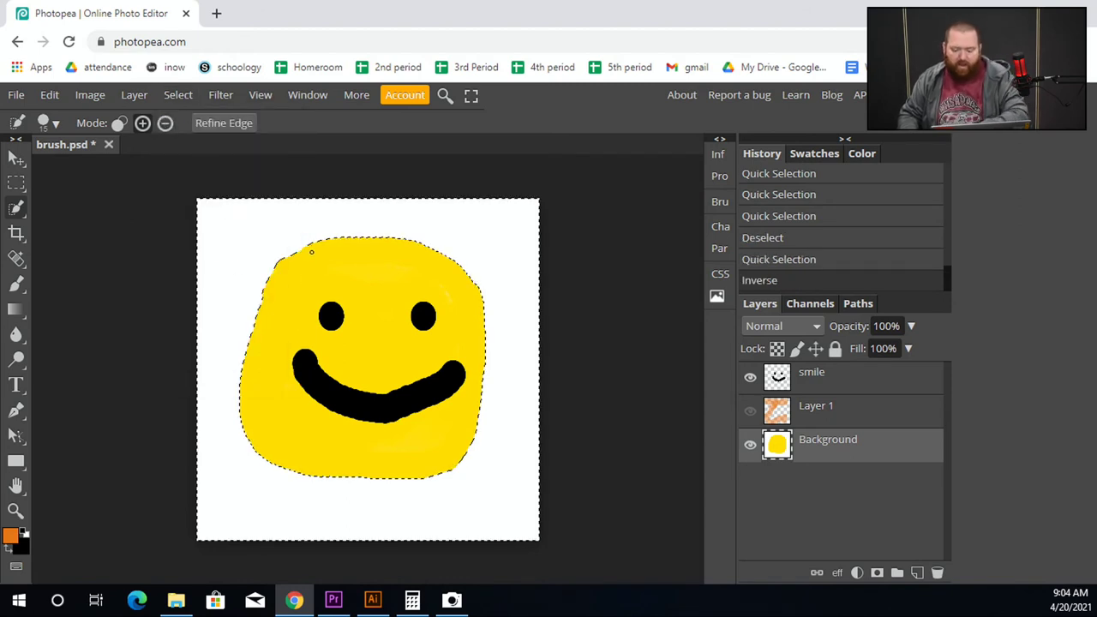
key(Delete)
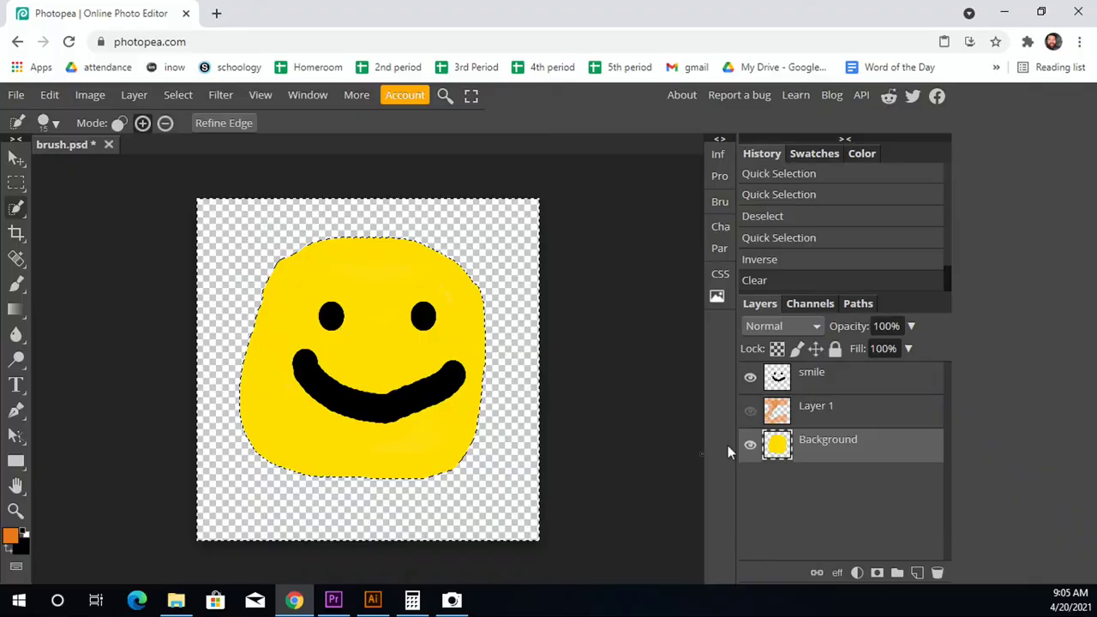
Move Layer 1 beneath the Background layer and make it visible.
drag(861, 412, 818, 476)
click(749, 448)
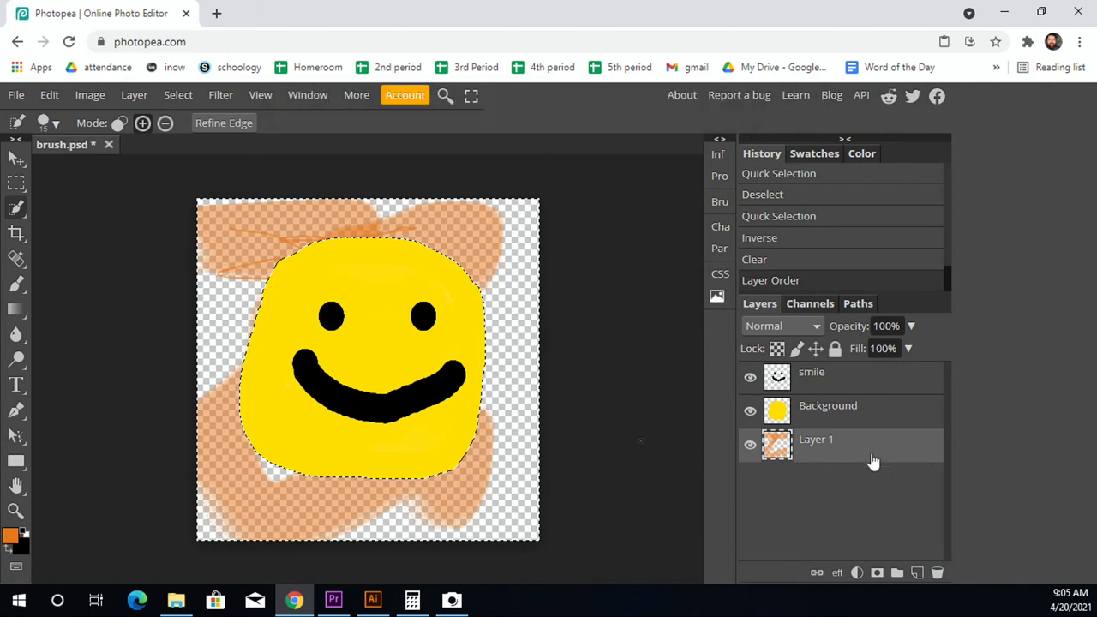
Paint more orange texture with the 250 px brush across Layer 1 to fill the area around the face.
click(16, 283)
mouse_move(428, 232)
mouse_down()
mouse_move(489, 399)
mouse_move(535, 372)
mouse_move(499, 326)
mouse_move(521, 217)
mouse_move(104, 192)
mouse_move(173, 376)
mouse_move(187, 321)
mouse_move(201, 482)
mouse_move(216, 226)
mouse_move(223, 395)
mouse_move(337, 360)
mouse_move(327, 427)
mouse_move(231, 316)
mouse_move(238, 444)
mouse_move(364, 534)
mouse_move(467, 519)
mouse_move(540, 536)
mouse_move(539, 381)
mouse_move(524, 562)
mouse_move(267, 517)
mouse_move(186, 532)
mouse_move(143, 374)
mouse_up()
mouse_move(422, 200)
mouse_down()
mouse_move(480, 203)
mouse_move(513, 256)
mouse_move(521, 377)
mouse_move(489, 514)
mouse_up()
mouse_move(291, 218)
mouse_down()
mouse_move(215, 515)
mouse_move(227, 522)
mouse_up()
mouse_move(252, 240)
mouse_down()
mouse_move(225, 347)
mouse_move(282, 527)
mouse_up()
mouse_move(224, 490)
mouse_down()
mouse_move(429, 477)
mouse_move(571, 357)
mouse_up()
mouse_move(454, 236)
mouse_down()
mouse_move(429, 215)
mouse_move(309, 214)
mouse_up()
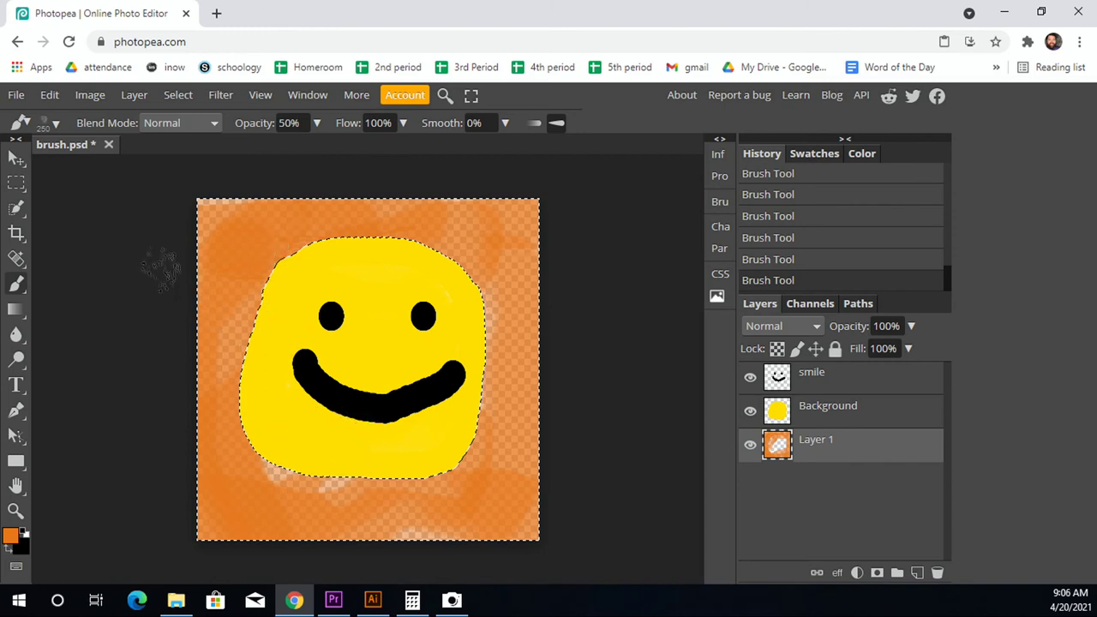
Switch the brush to the hard round 24 px preset.
click(48, 124)
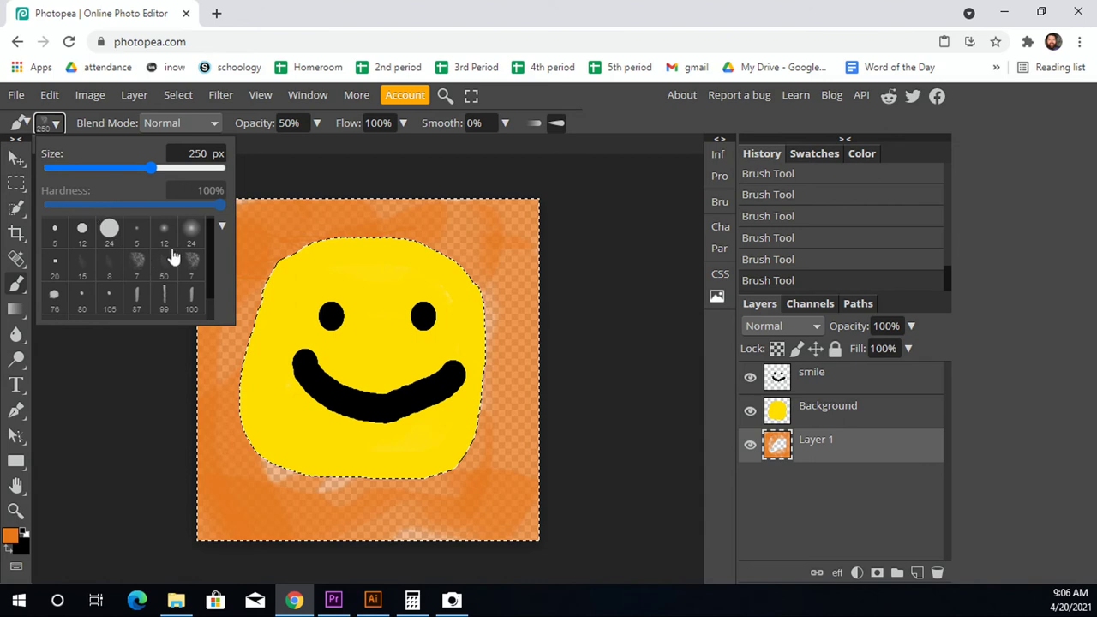
click(108, 231)
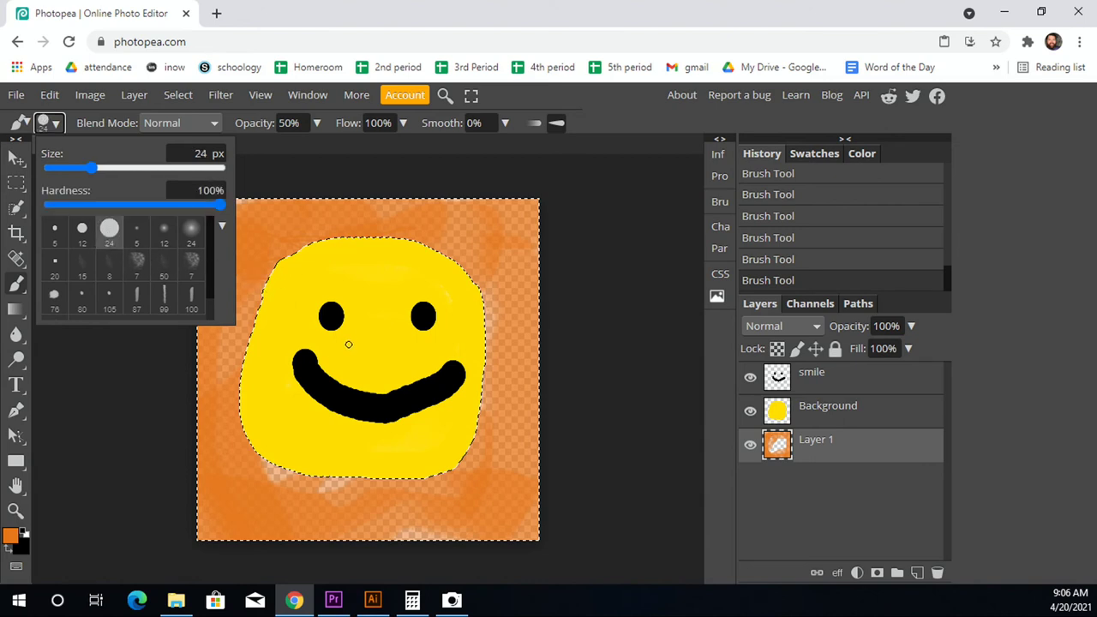
click(377, 349)
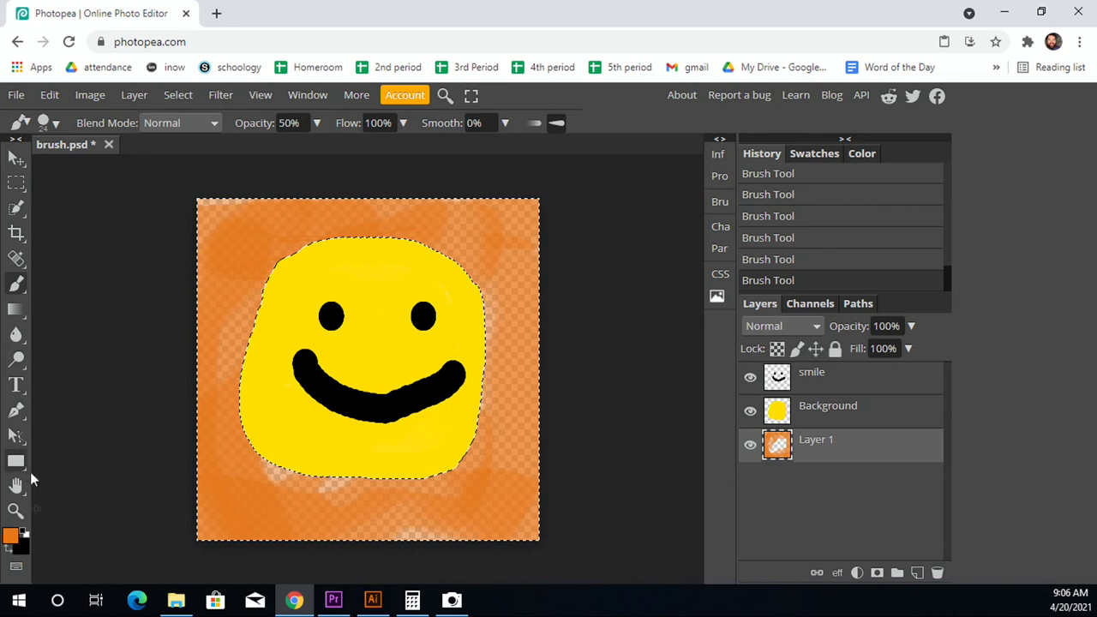
Set the foreground colour to black (000000) and make the smile layer active.
click(15, 533)
drag(189, 390, 145, 440)
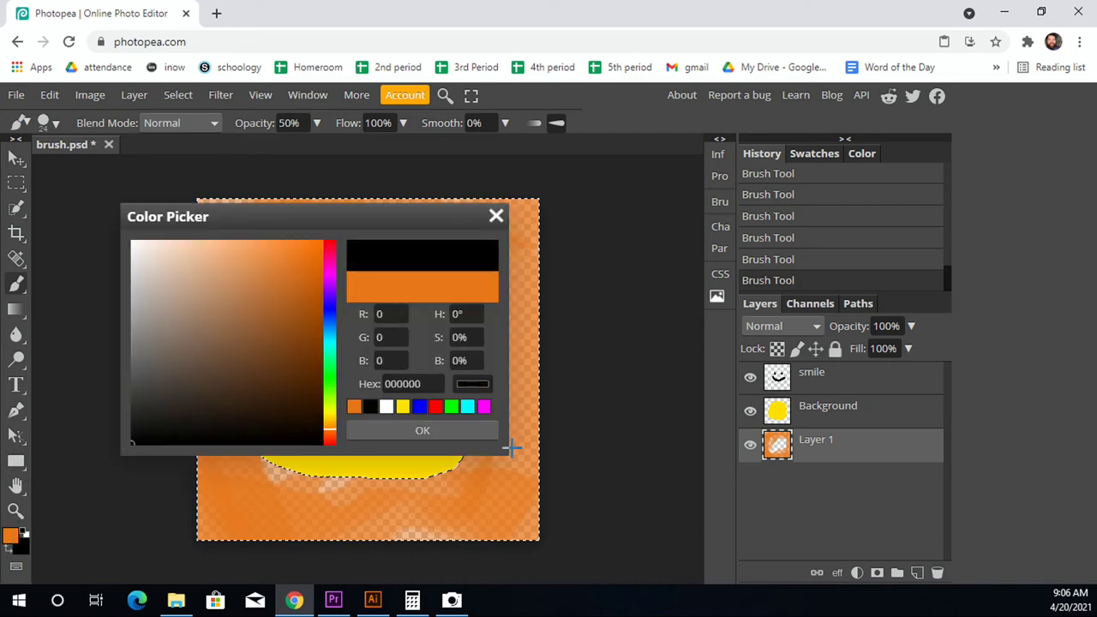
click(415, 430)
click(827, 388)
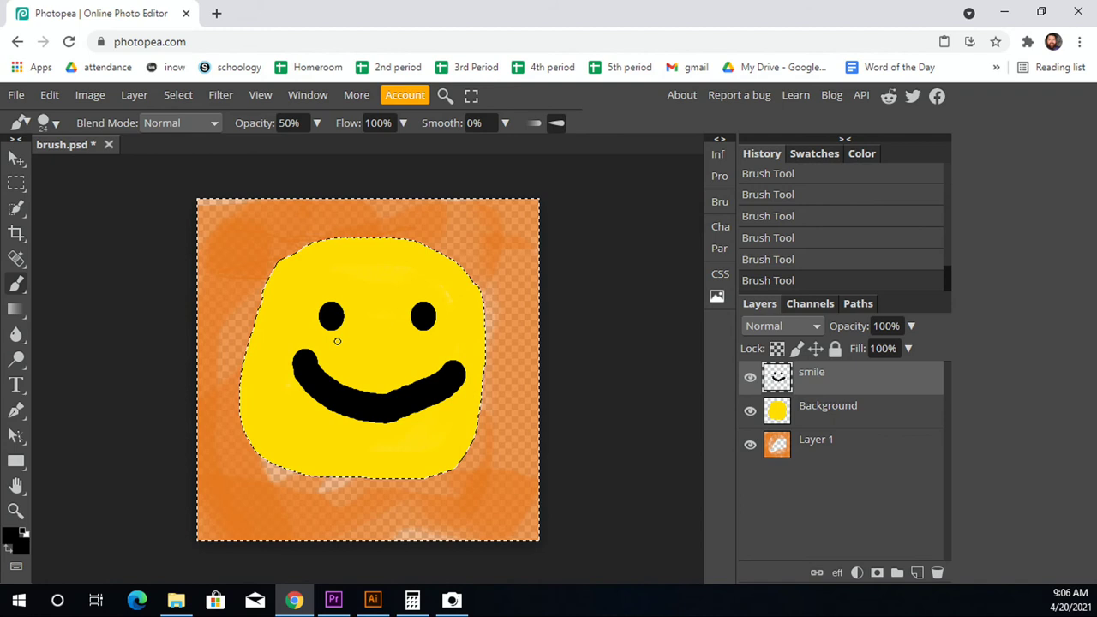
scroll(352, 382, up, 1)
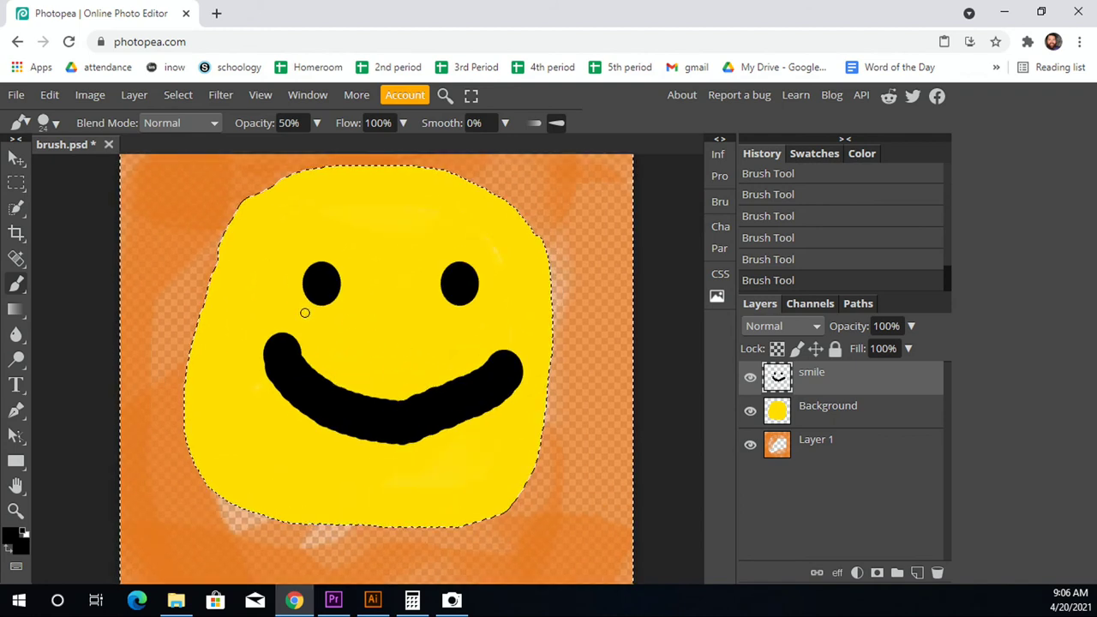
click(16, 258)
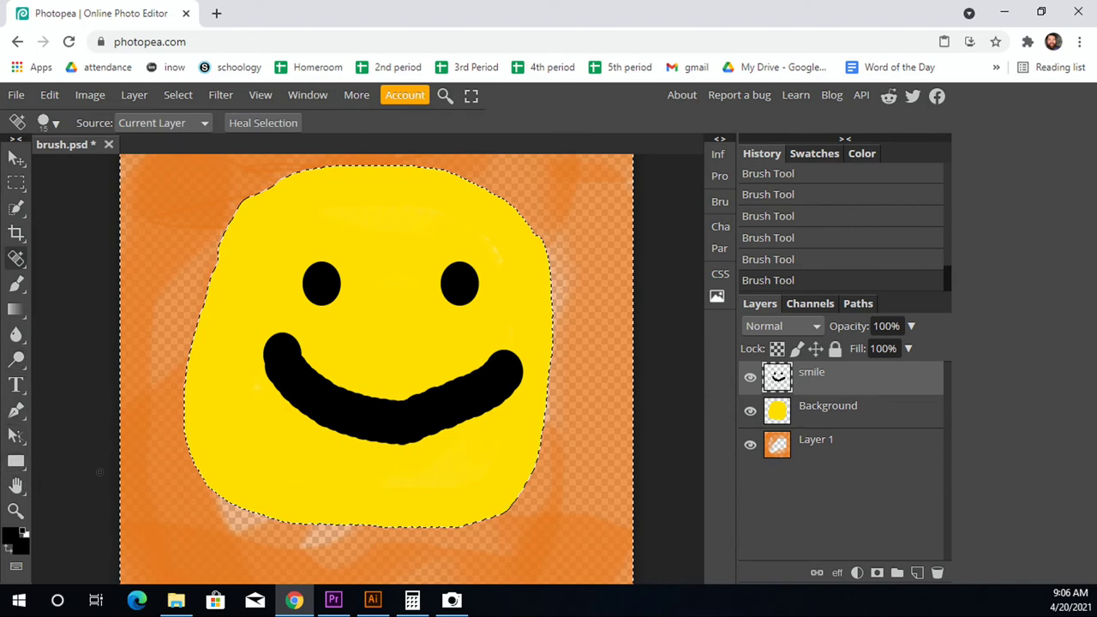
click(16, 283)
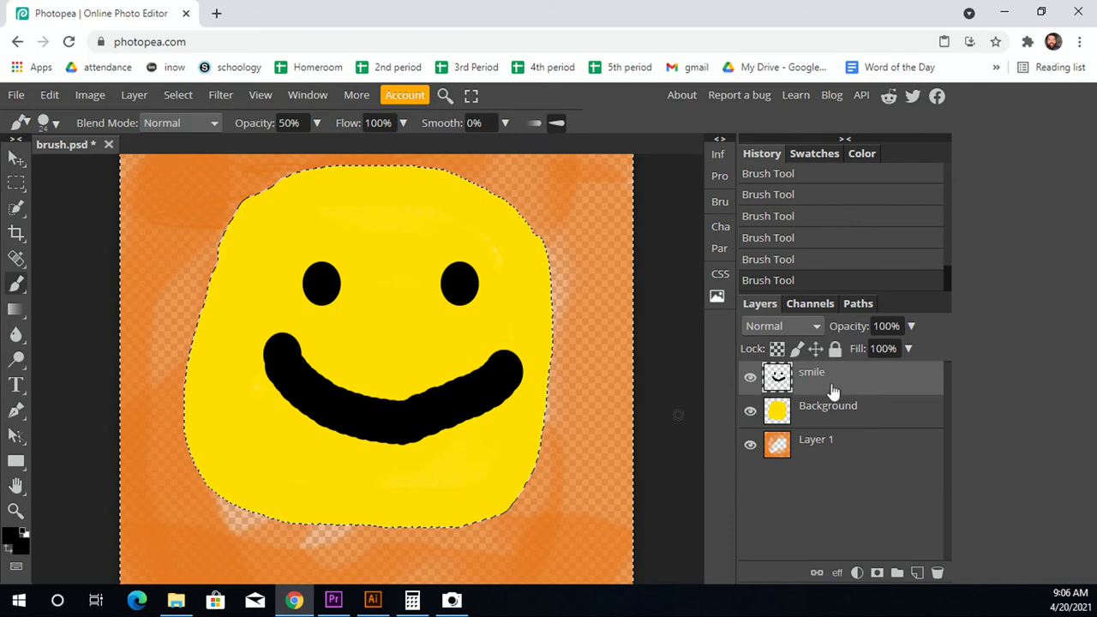
click(10, 533)
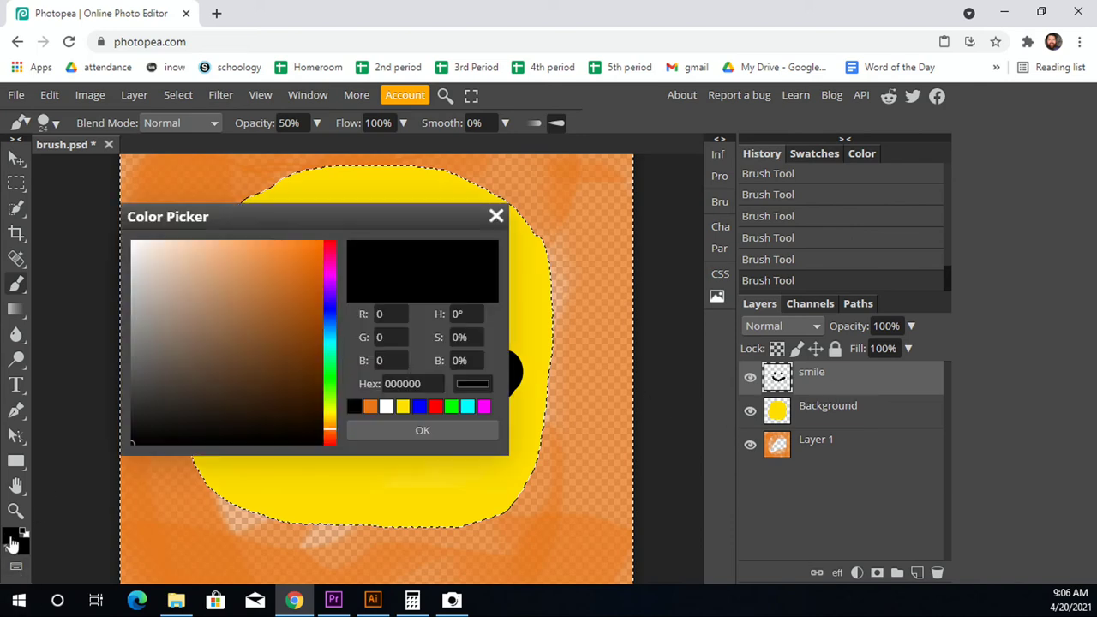
click(363, 433)
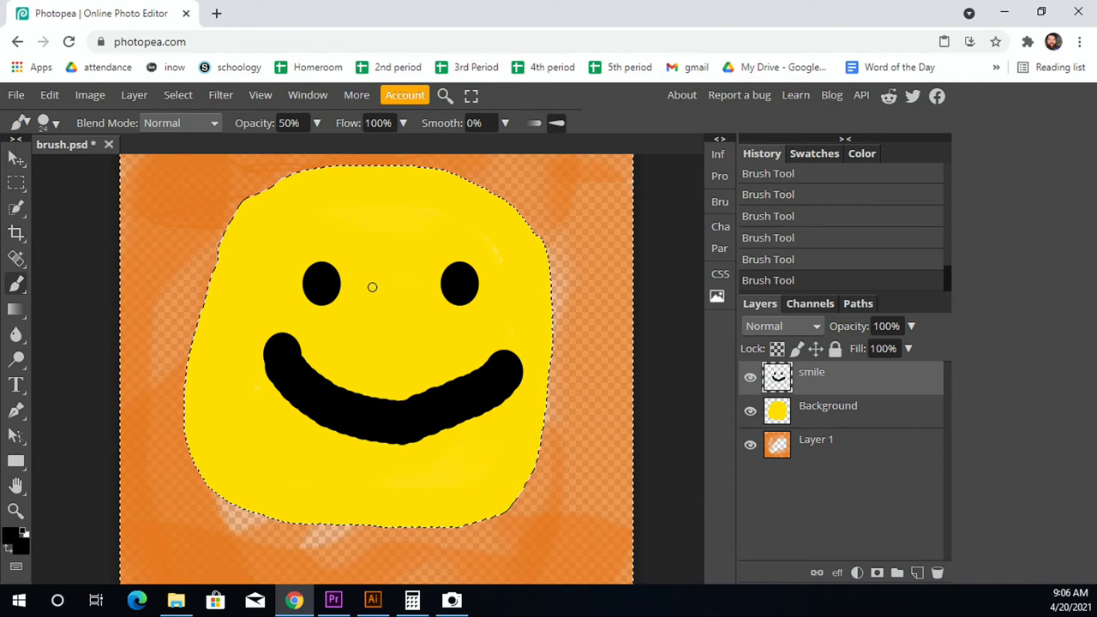
Clear the active selection and try a black brush dab above the mouth, undoing the stroke.
key(ctrl+d)
click(394, 348)
key(ctrl+z)
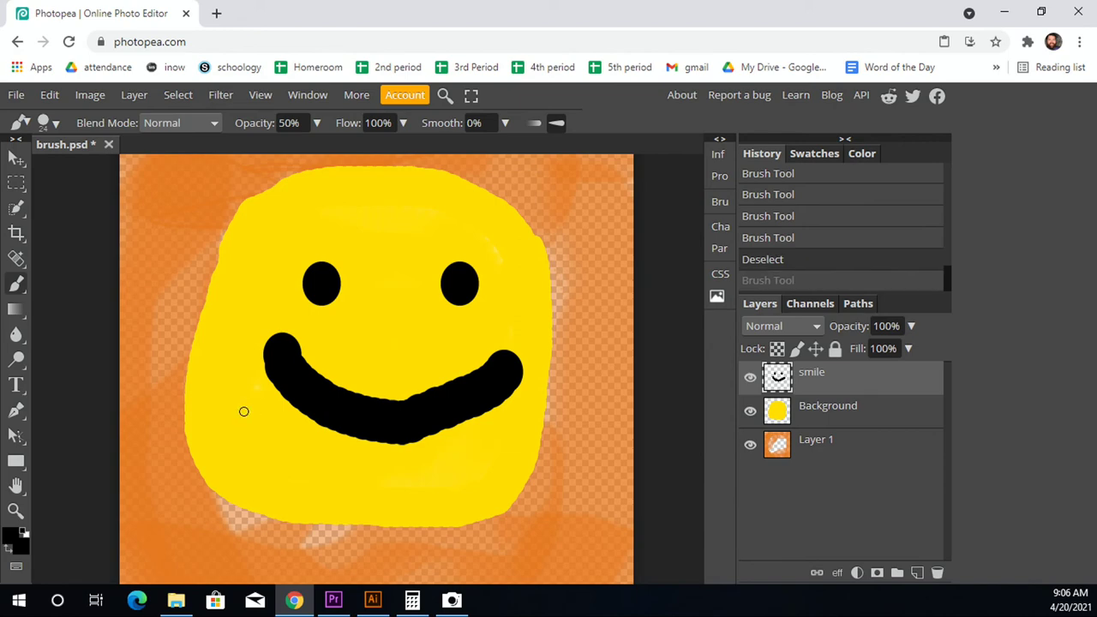